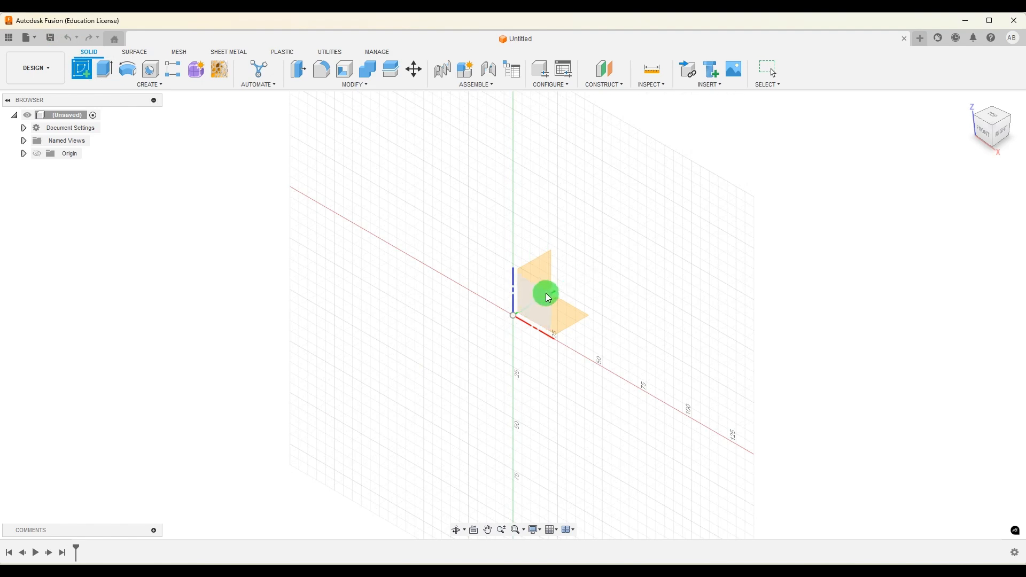
Step: Start a sketch on the front plane and draw a two-point rectangle just above the origin
left_click(526, 305)
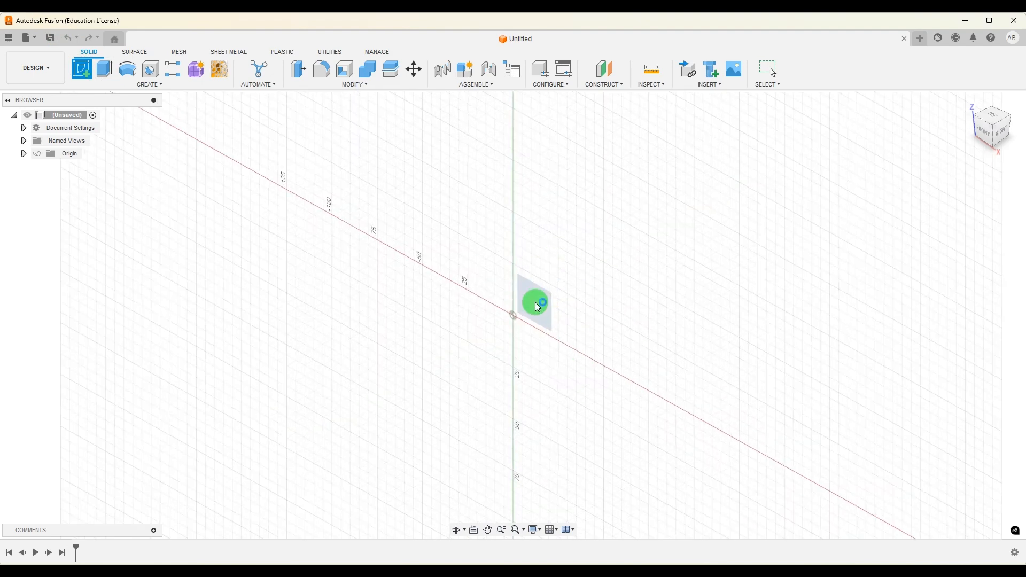
left_click(104, 68)
left_click(400, 303)
left_click(640, 189)
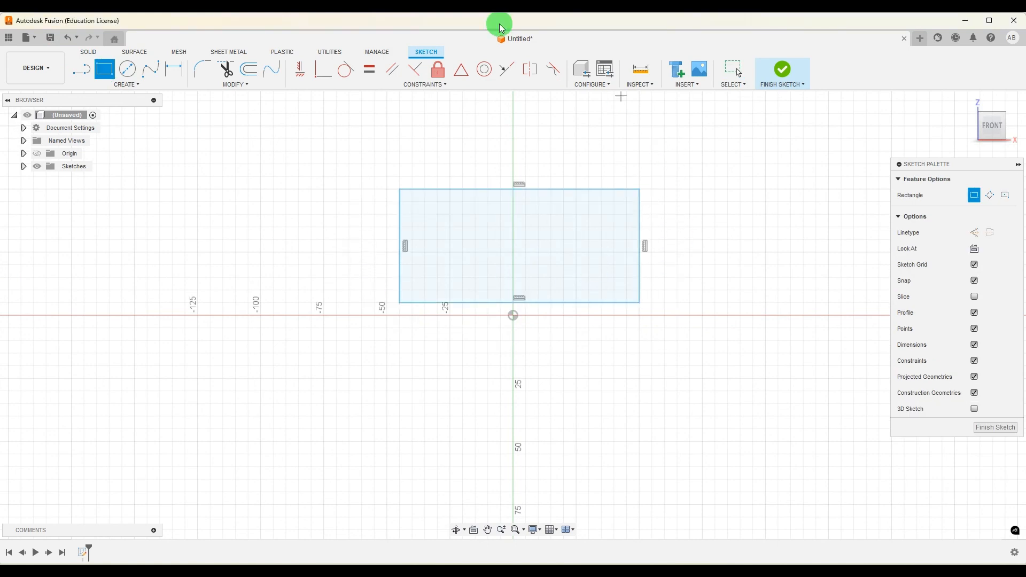
Step: Dimension the rectangle's bottom edge at 130 mm
left_click(167, 67)
scroll(604, 332, "up", 2)
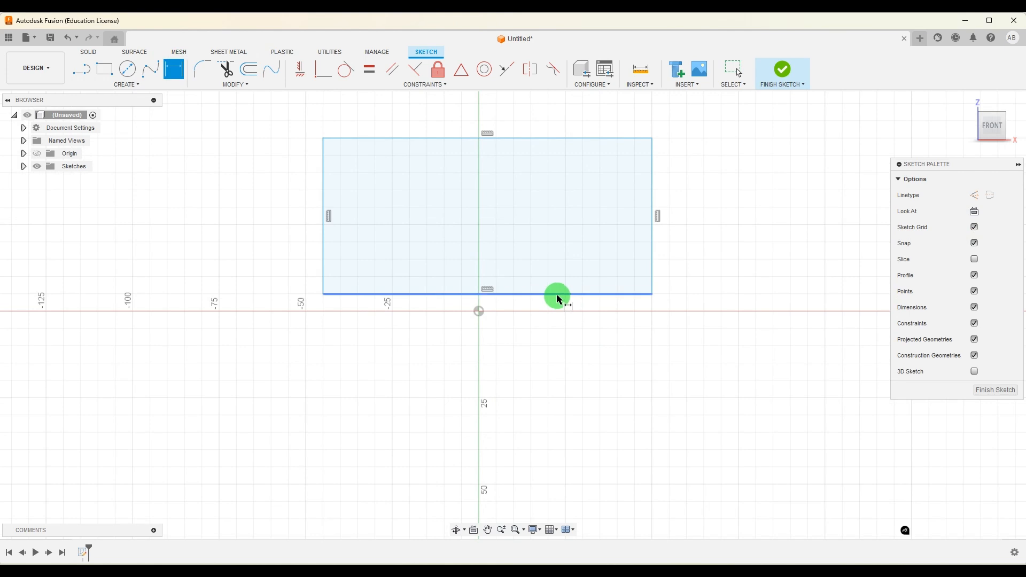
left_click(557, 295)
left_click(502, 367)
type("130")
key("Return")
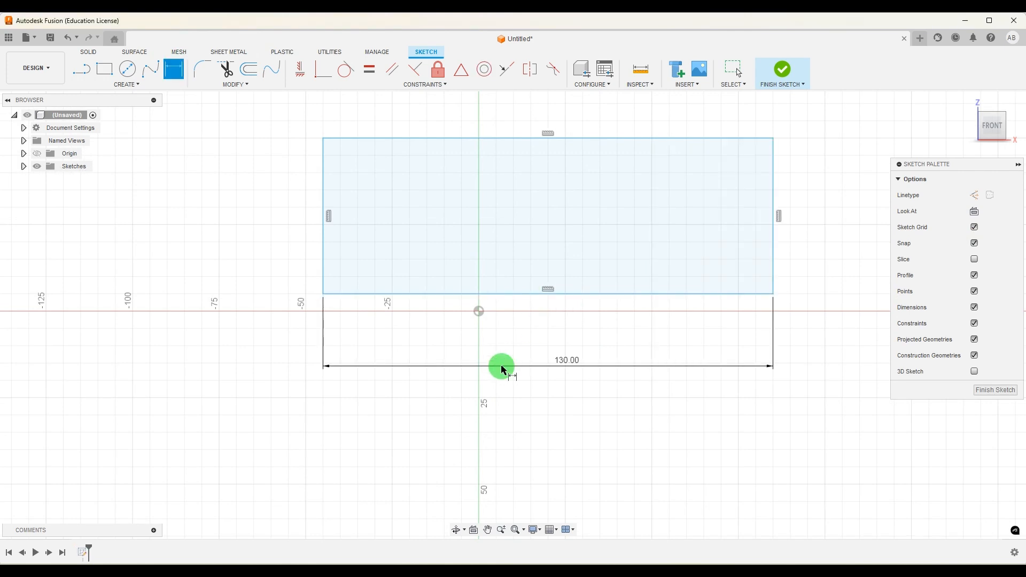
Step: Dimension the rectangle's left edge at 130/2 mm horizontally from the origin
left_click(323, 267)
left_click(400, 337)
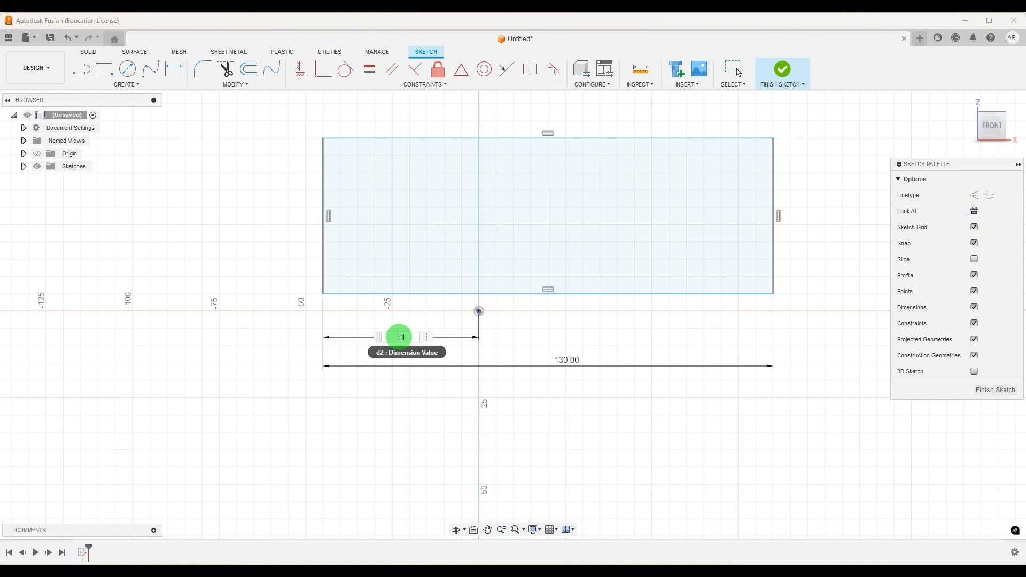
type("130/2")
key("Return")
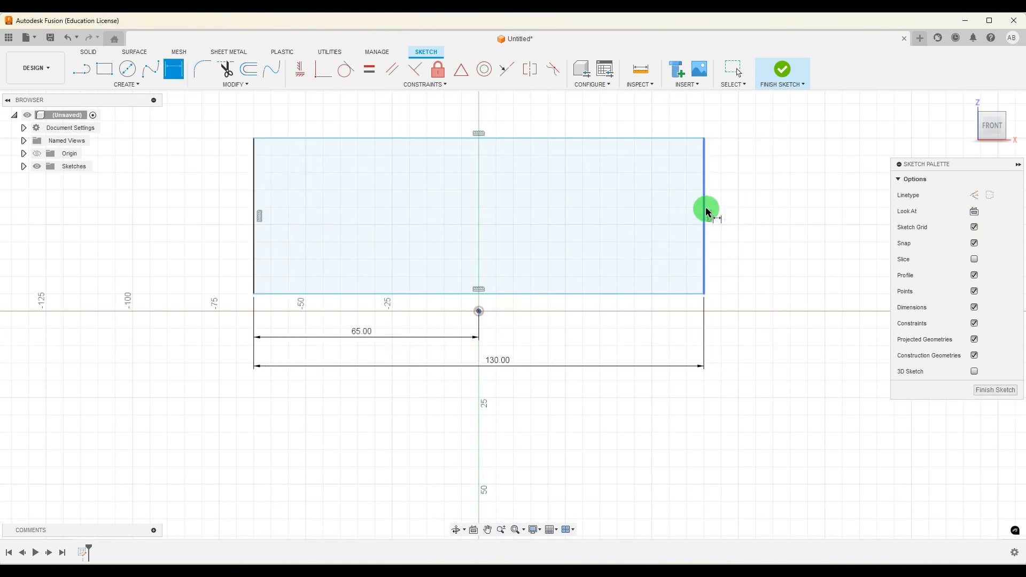
Step: Dimension the rectangle's right edge to a height of 40 mm
left_click(704, 222)
left_click(777, 239)
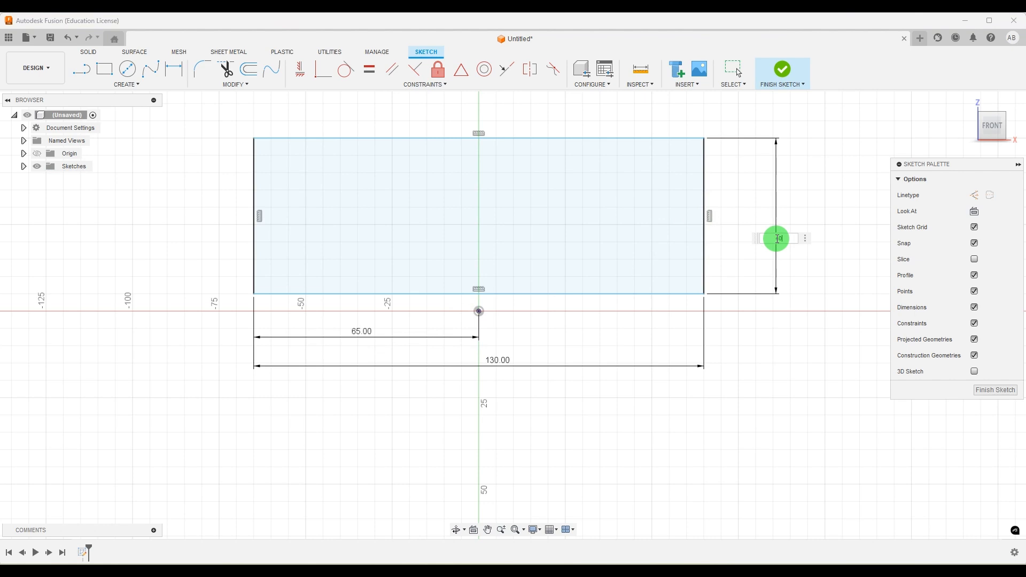
type("40")
key("Return")
key("Escape")
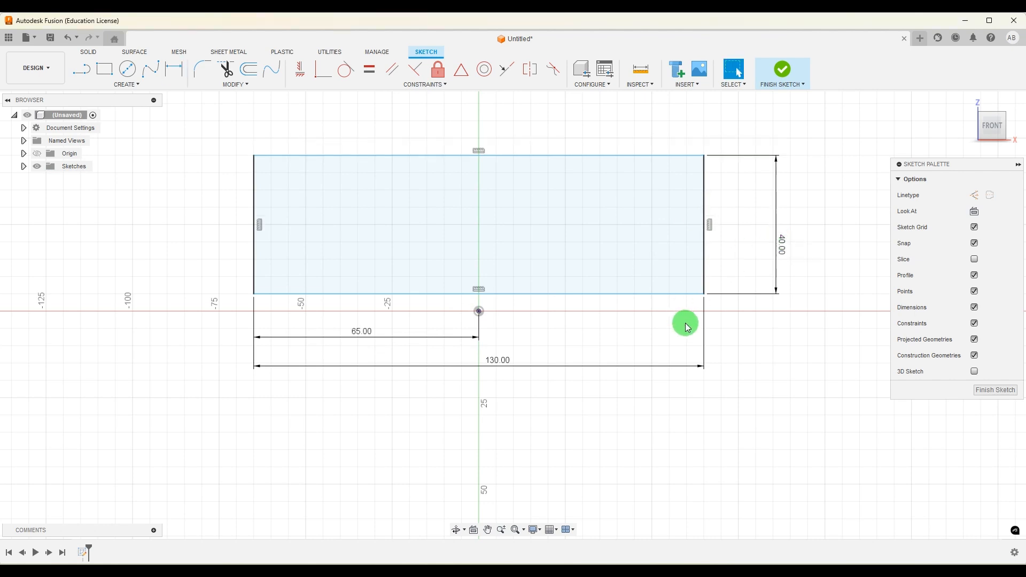
Step: Apply a Coincident constraint between the origin point and the rectangle's bottom edge
left_click(479, 312)
left_click(493, 293, "ctrl")
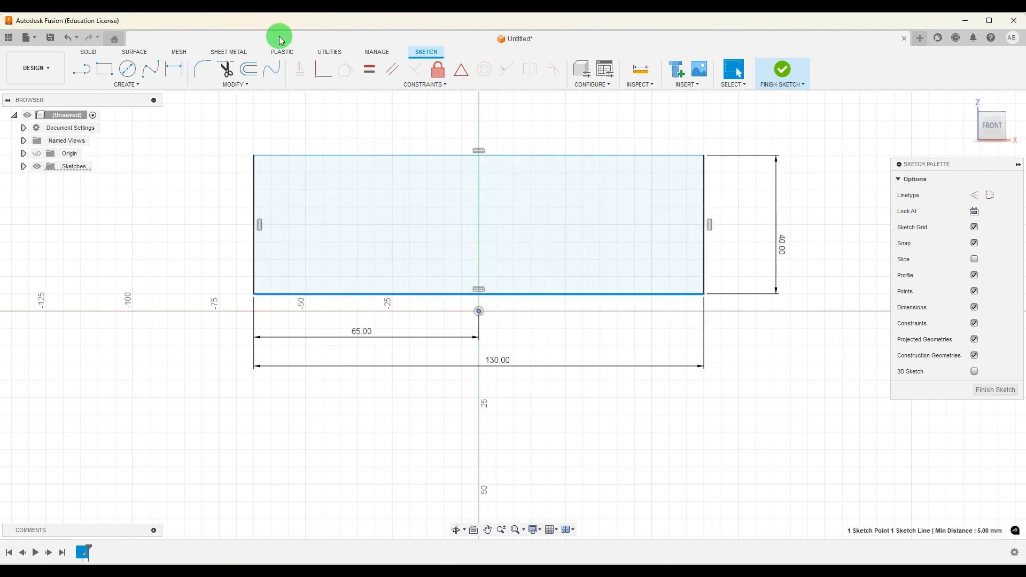
left_click(315, 78)
scroll(662, 353, "down", 5)
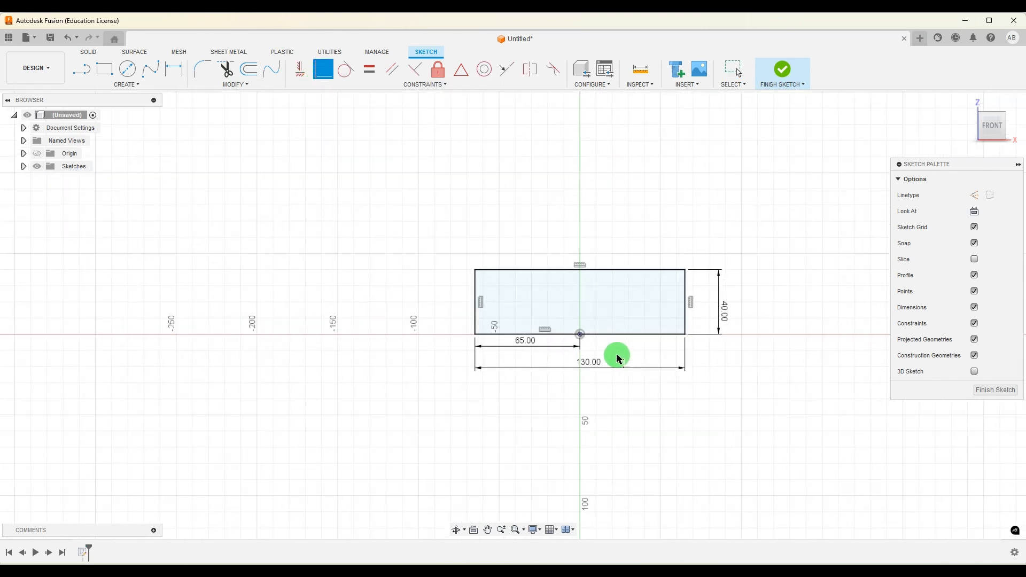
scroll(674, 371, "up", 2)
scroll(706, 358, "up", 1)
scroll(636, 417, "down", 2)
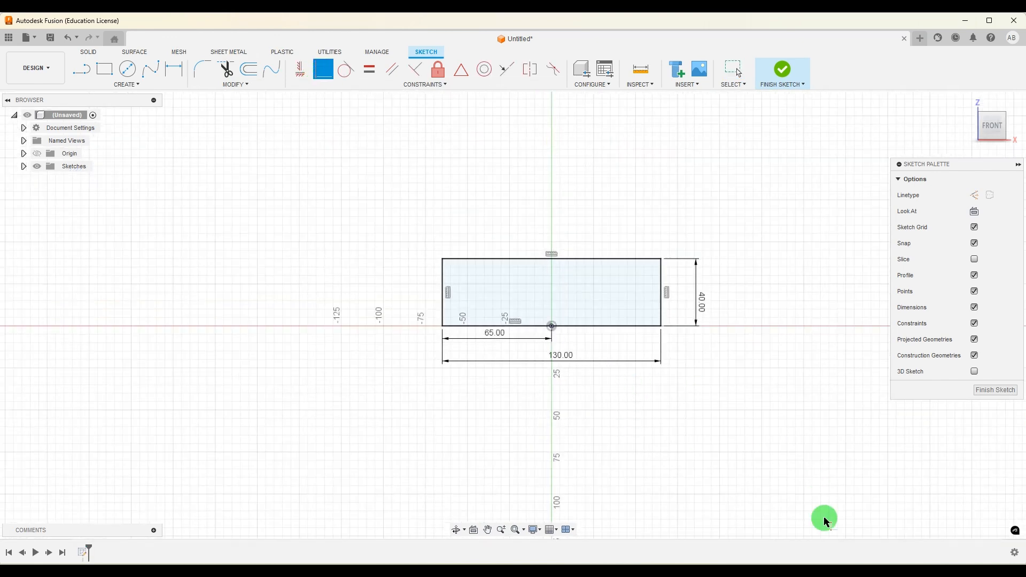
Step: Check the reference drawing 120.jpg, and sketch three connected lines forming a trapezoid between the rectangle's two upper corners
key("alt+Tab")
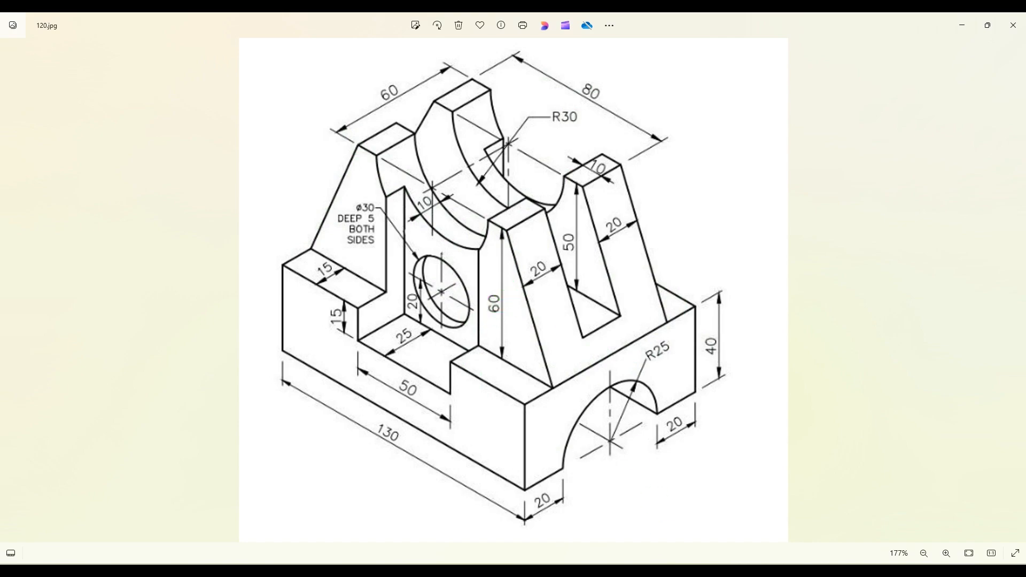
key("alt+Tab")
left_click(83, 68)
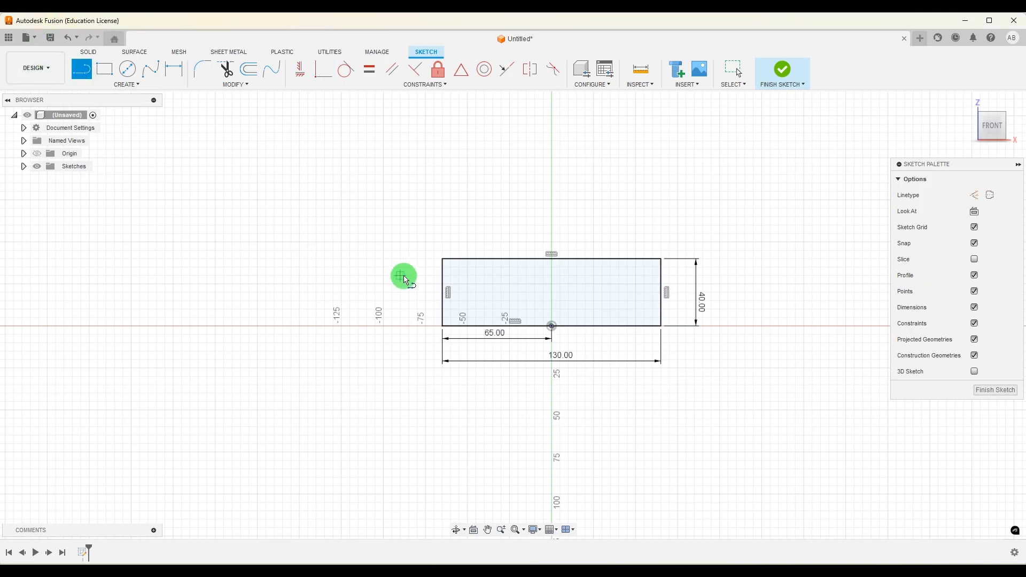
left_click(443, 260)
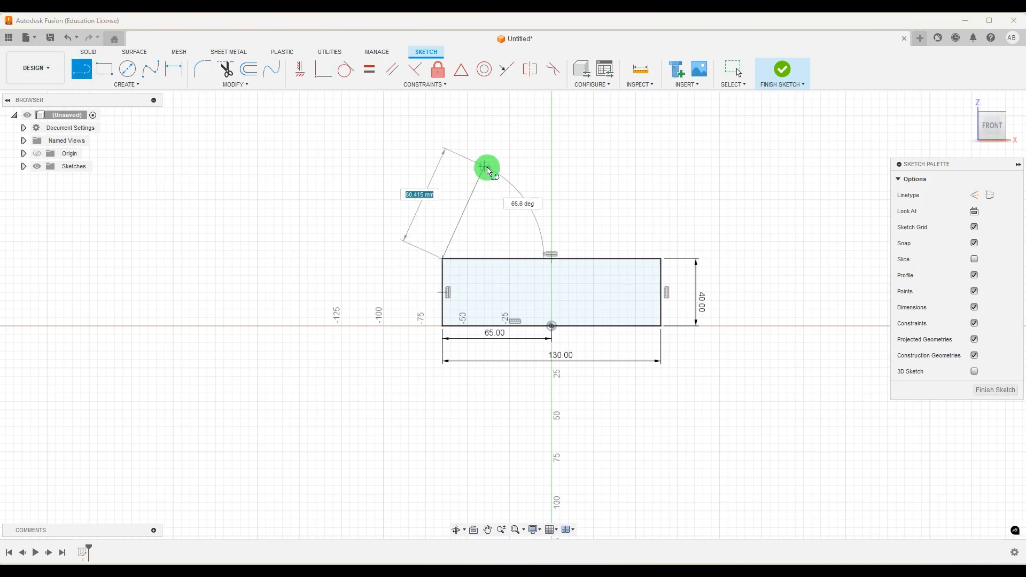
left_click(484, 159)
left_click(635, 157)
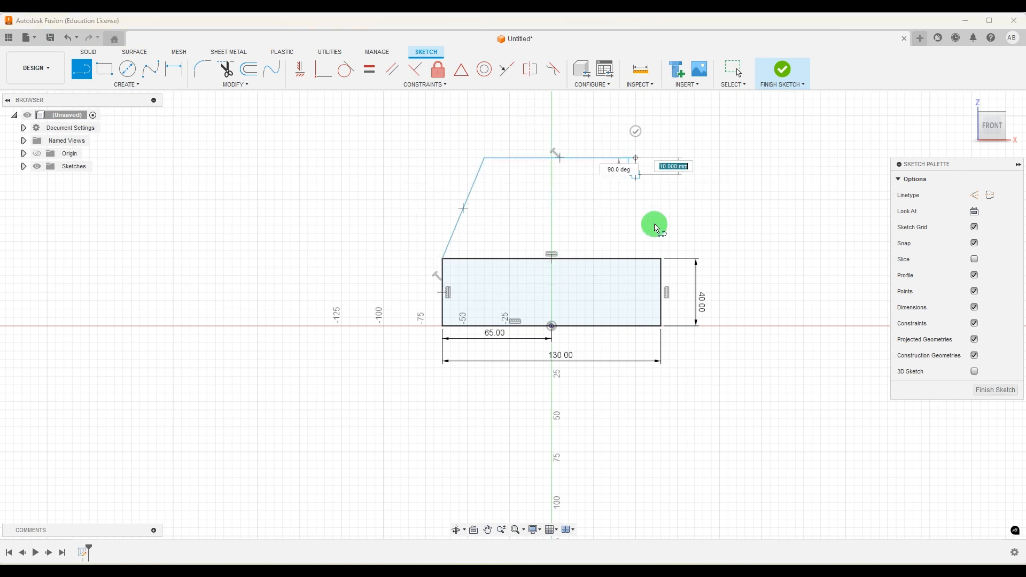
left_click(662, 259)
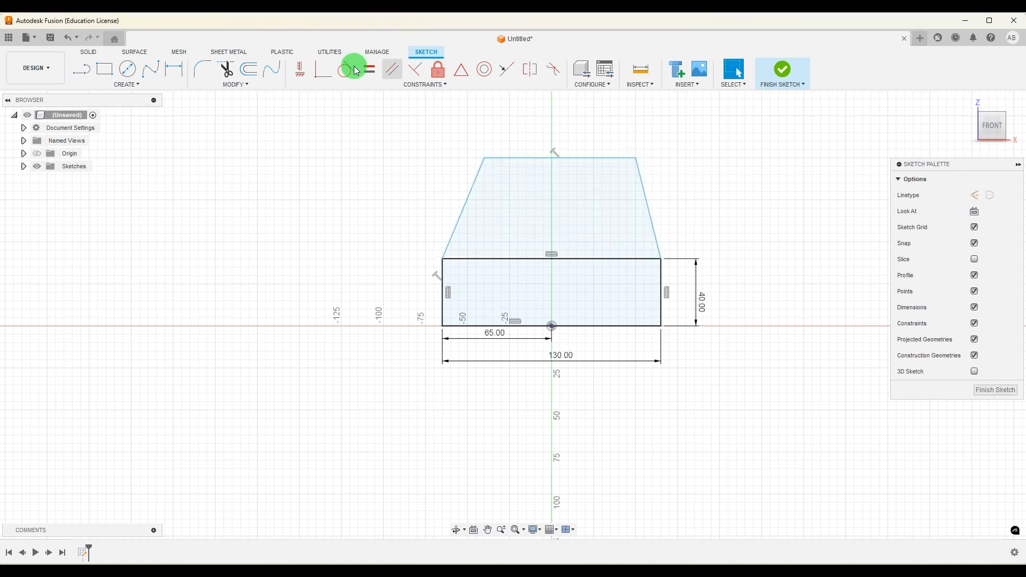
Step: Dimension the trapezoid's height at 60 mm between the rectangle's top edge and the trapezoid's top line
left_click(174, 68)
scroll(614, 276, "up", 2)
left_click(614, 267)
left_click(589, 140)
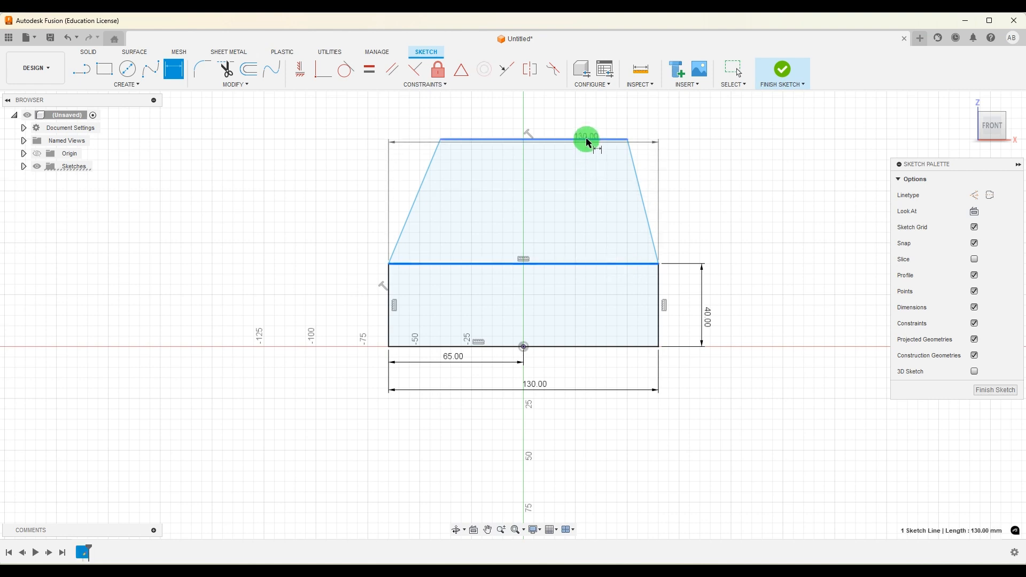
left_click(705, 190)
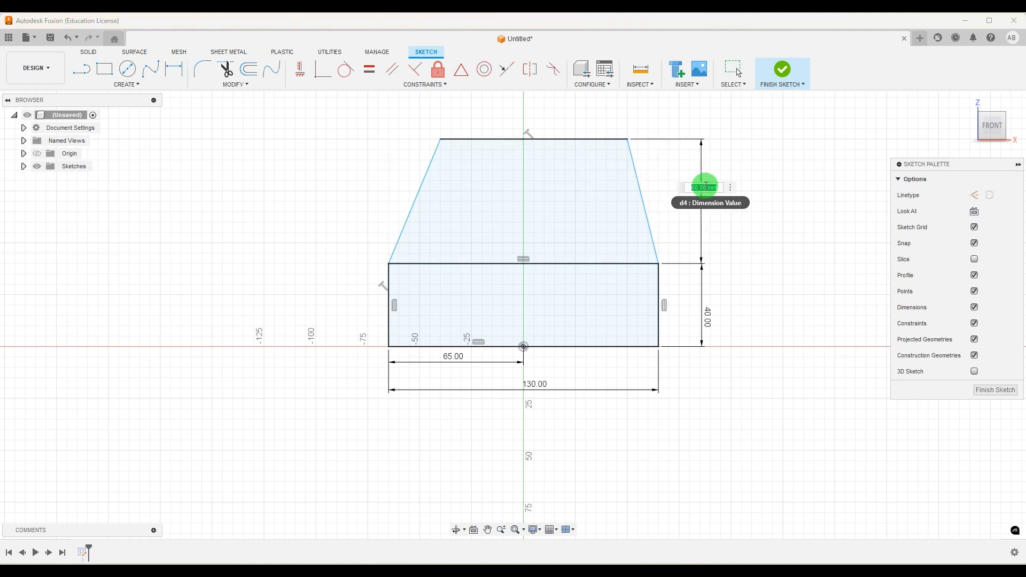
key("Return")
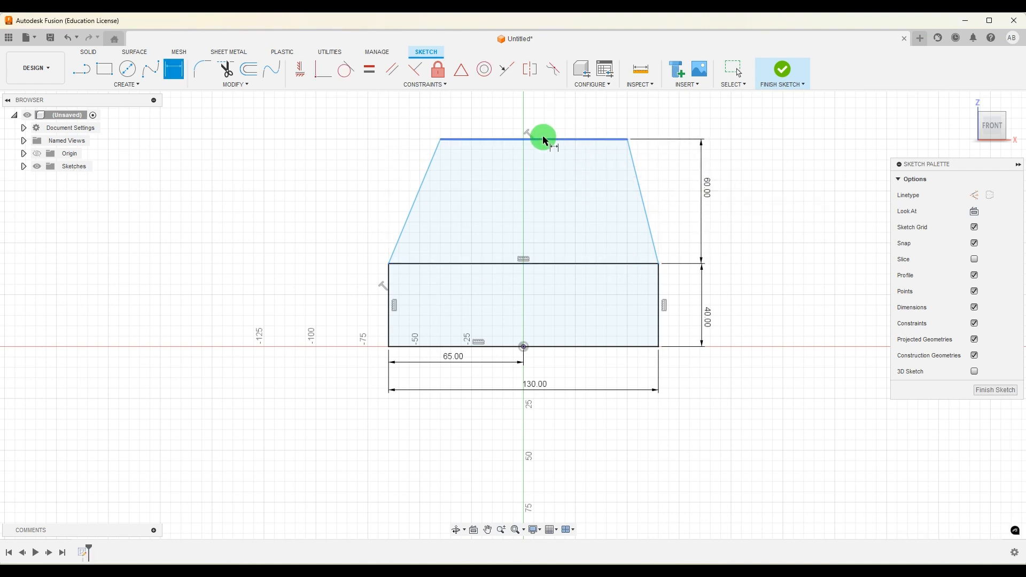
Step: Dimension the trapezoid's top line at 80 mm
scroll(541, 155, "down", 2)
left_click(540, 156)
left_click(533, 137)
type("80")
key("Return")
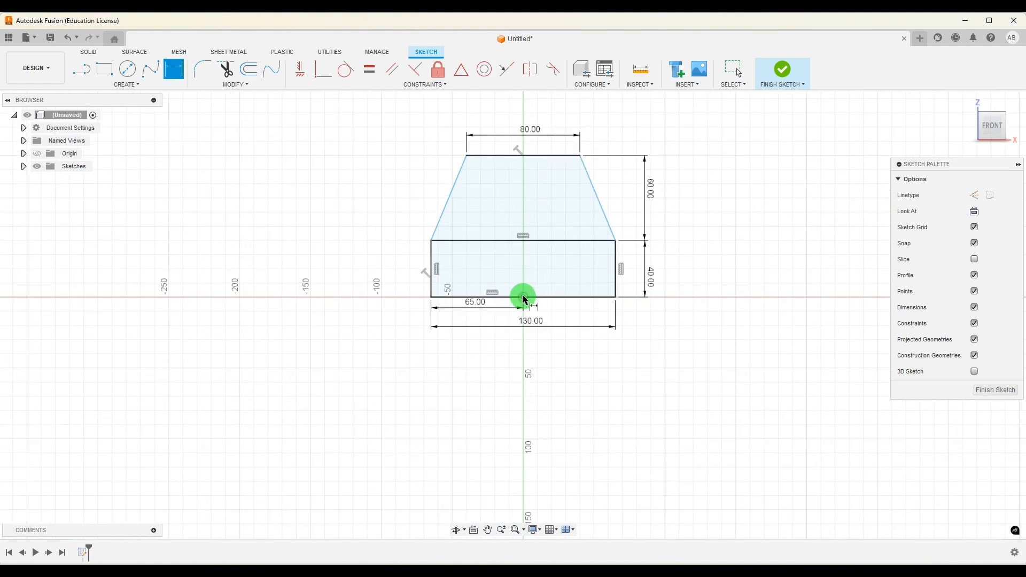
Step: Dimension the trapezoid's upper-left corner at 40 mm horizontally from the origin
left_click(468, 156)
scroll(493, 147, "up", 2)
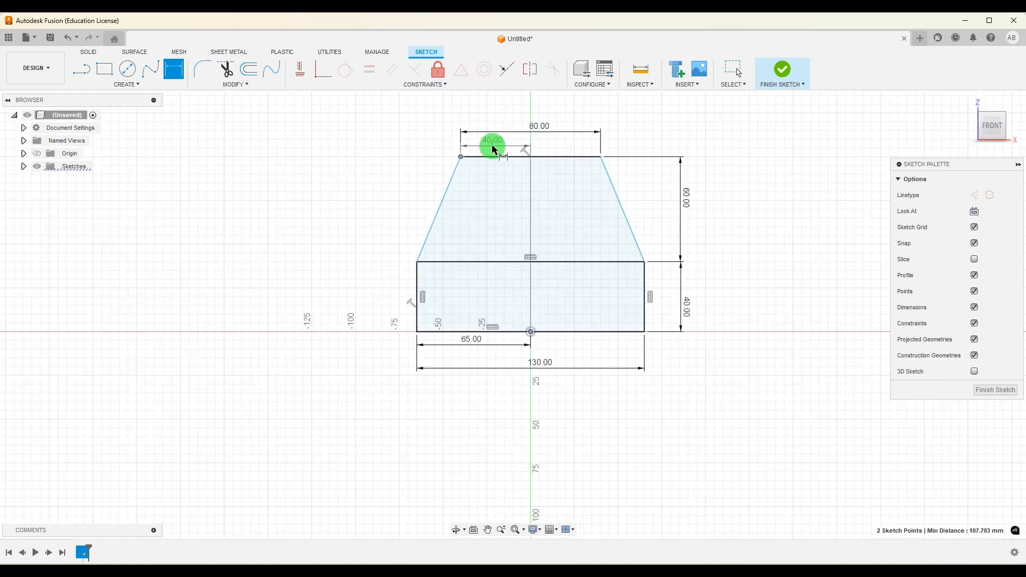
left_click(494, 147)
key("Return")
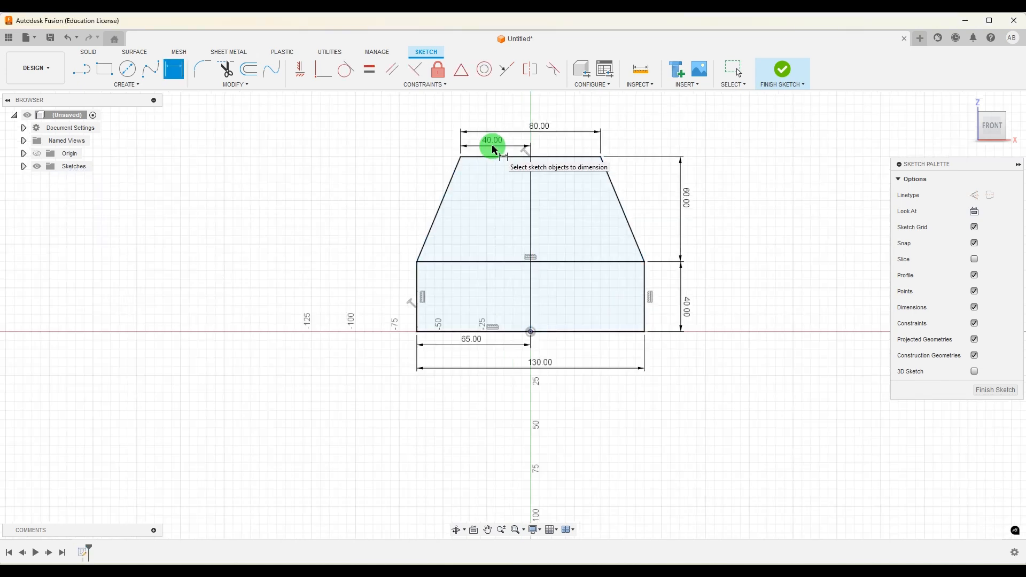
key("Escape")
scroll(688, 294, "down", 1)
scroll(612, 213, "up", 1)
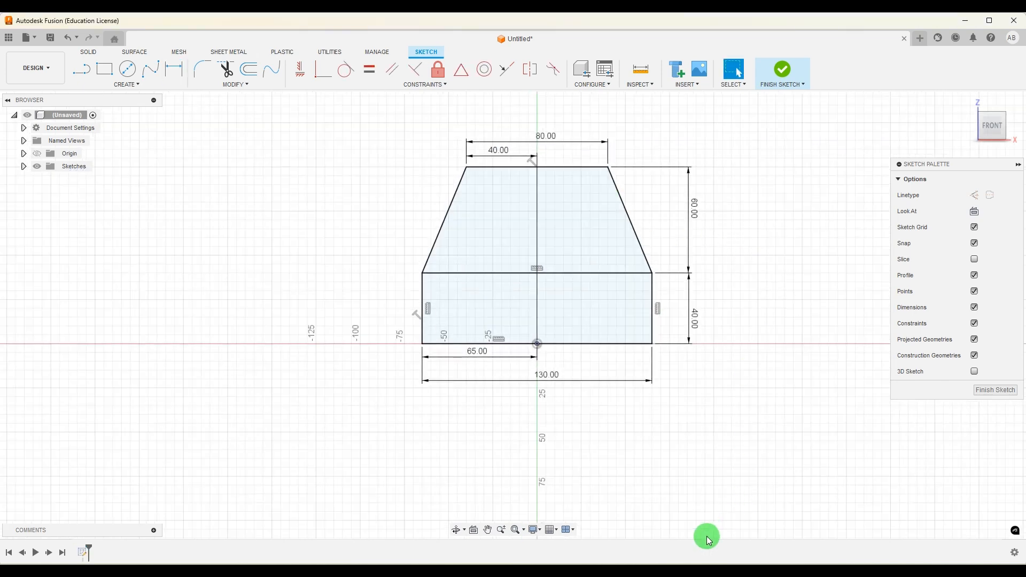
Step: Consult the reference drawing, and sketch a three-line U-shaped slot about 50 mm wide and 75 mm deep from the trapezoid's top line
left_click(711, 571)
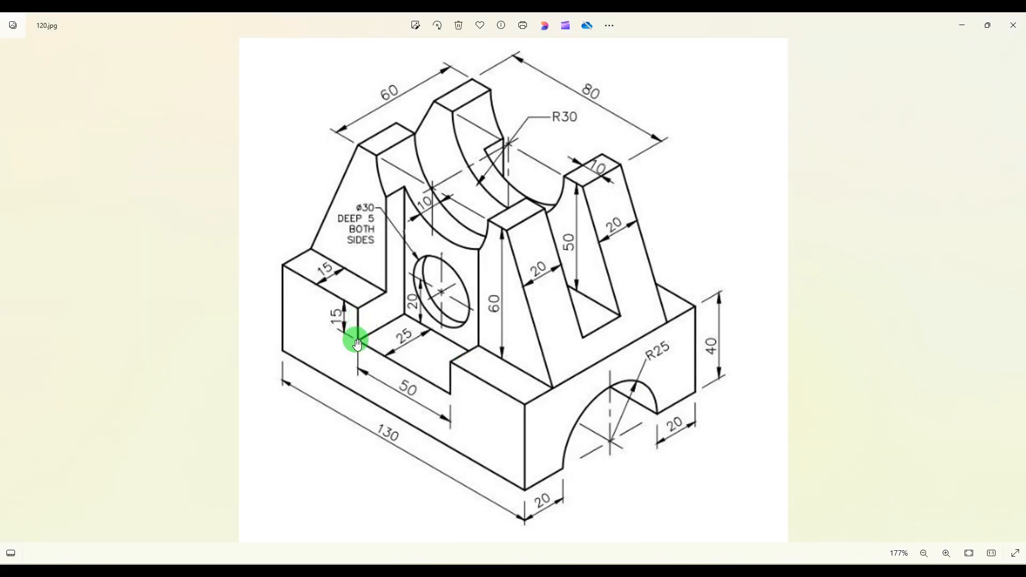
left_click(691, 567)
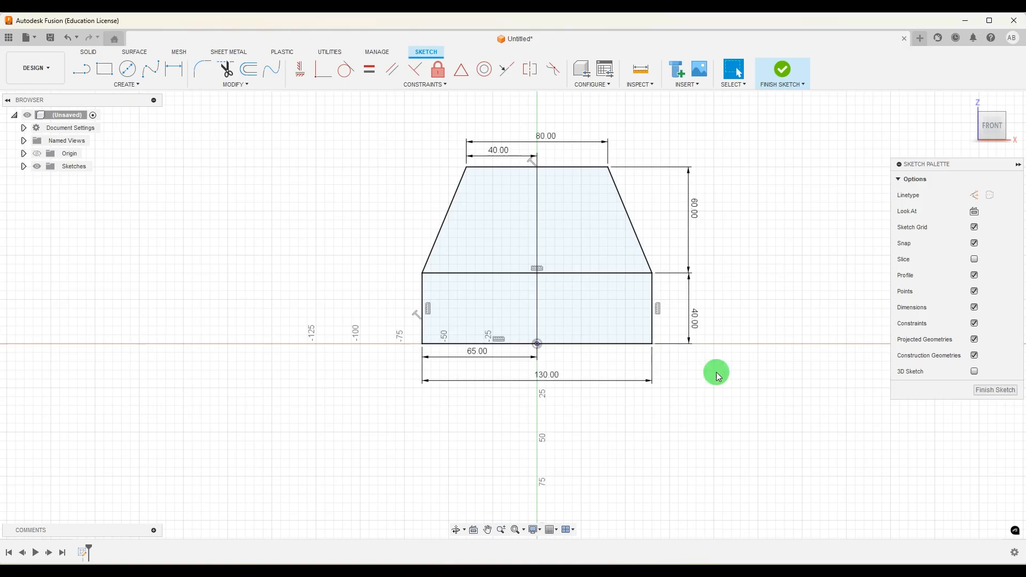
left_click(82, 69)
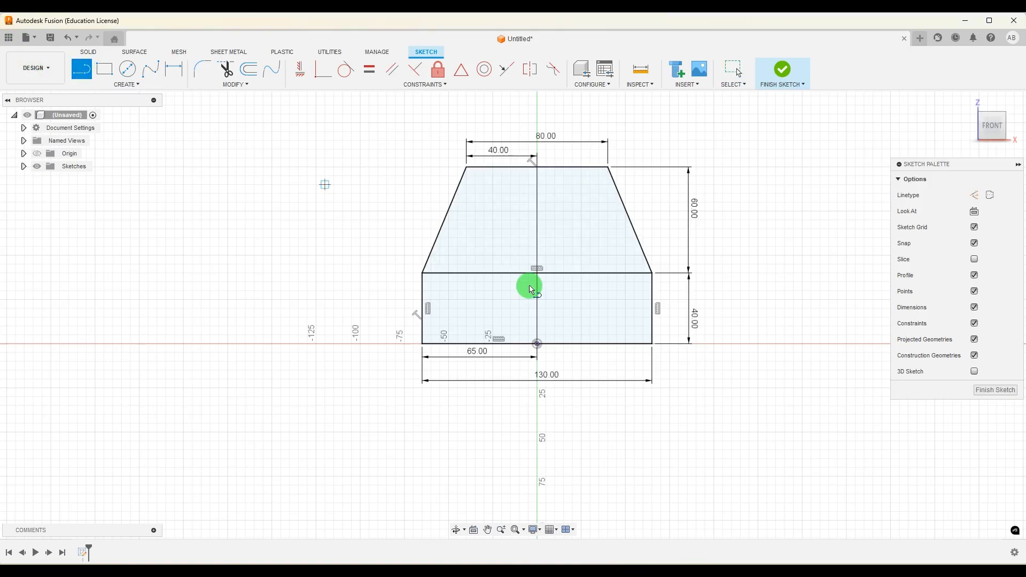
left_click(493, 300)
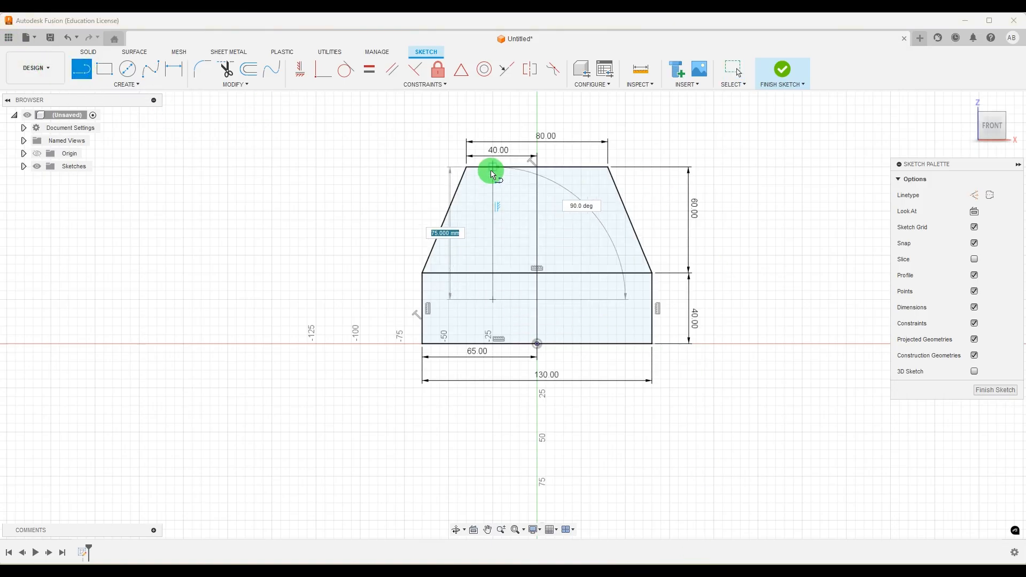
left_click(493, 167)
left_click(493, 300)
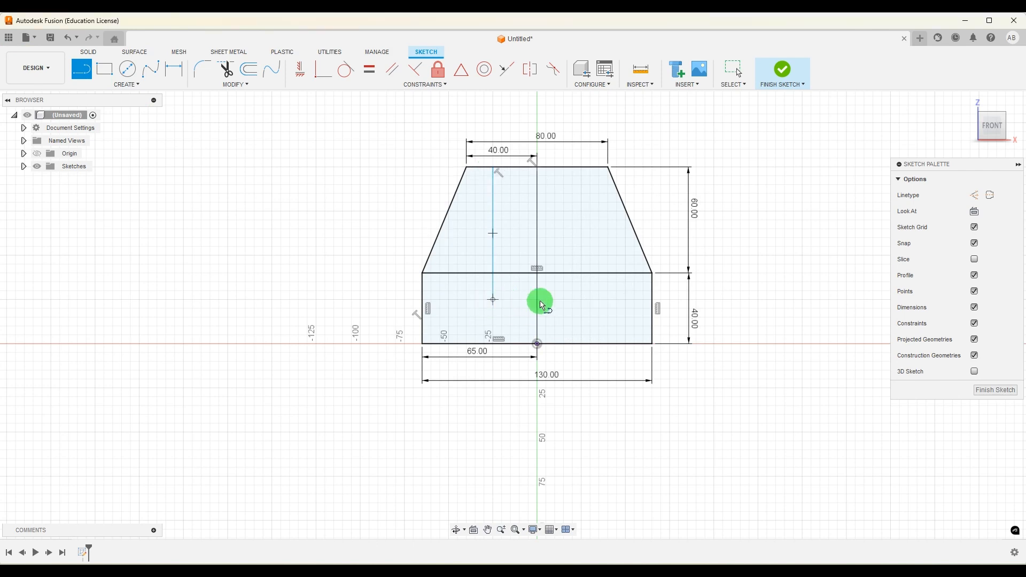
left_click(582, 300)
left_click(581, 167)
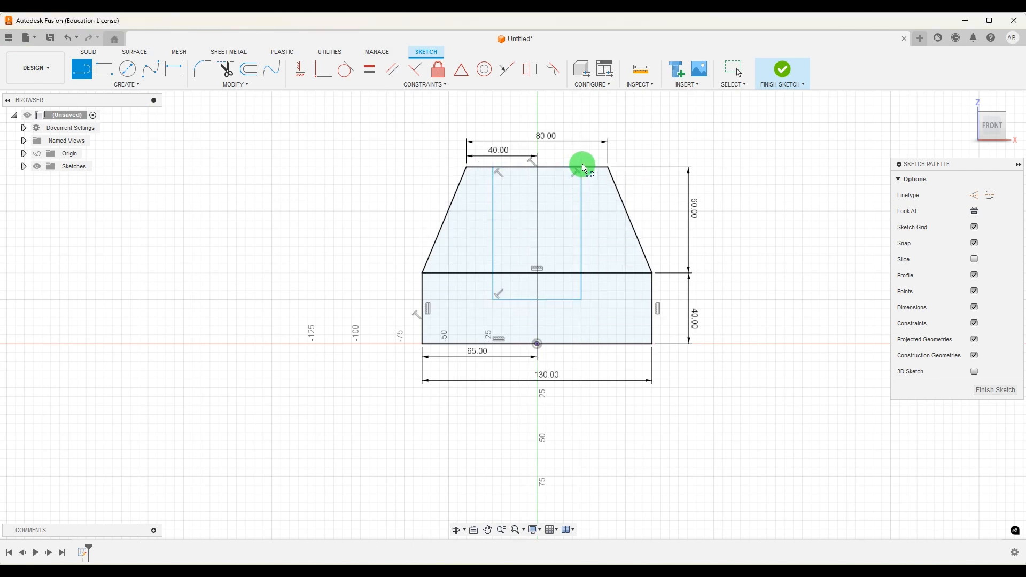
key("Escape")
Step: Dimension the slot's bottom line at 50 mm
left_click(174, 68)
scroll(545, 313, "up", 2)
left_click(556, 293)
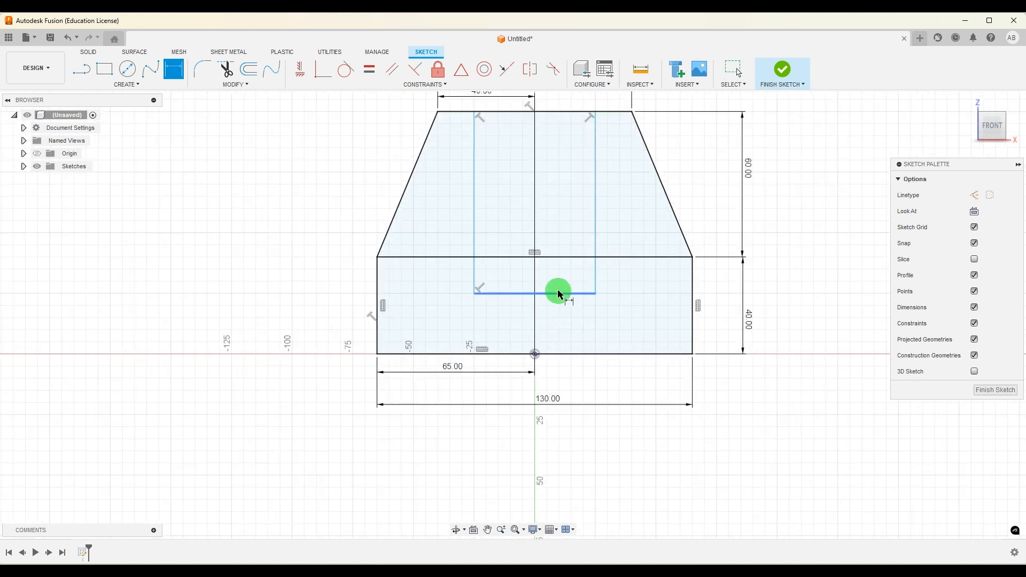
left_click(554, 322)
key("Return")
Step: Dimension the slot's left side at 25 mm horizontally from the origin
left_click(535, 355)
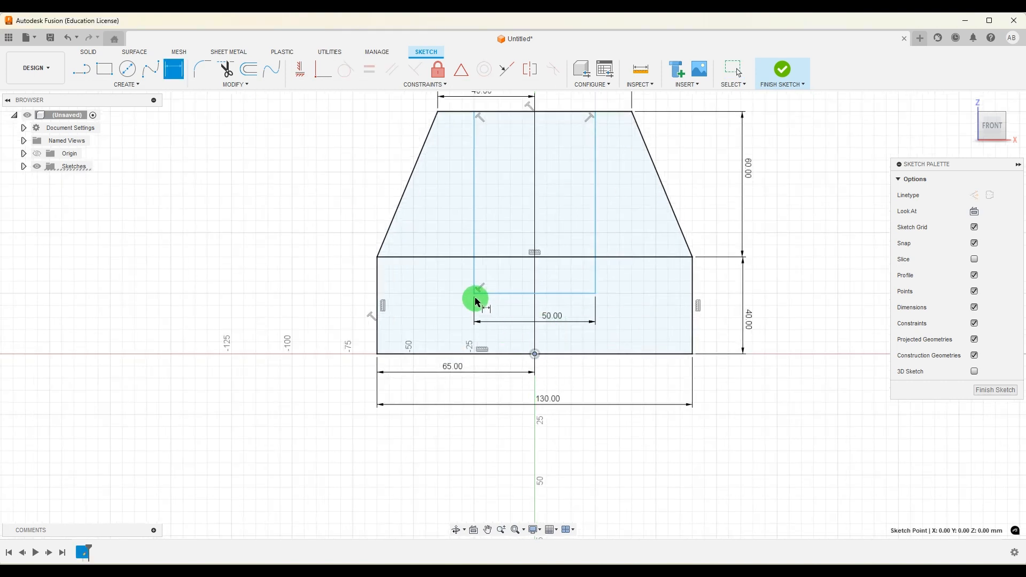
key("Escape")
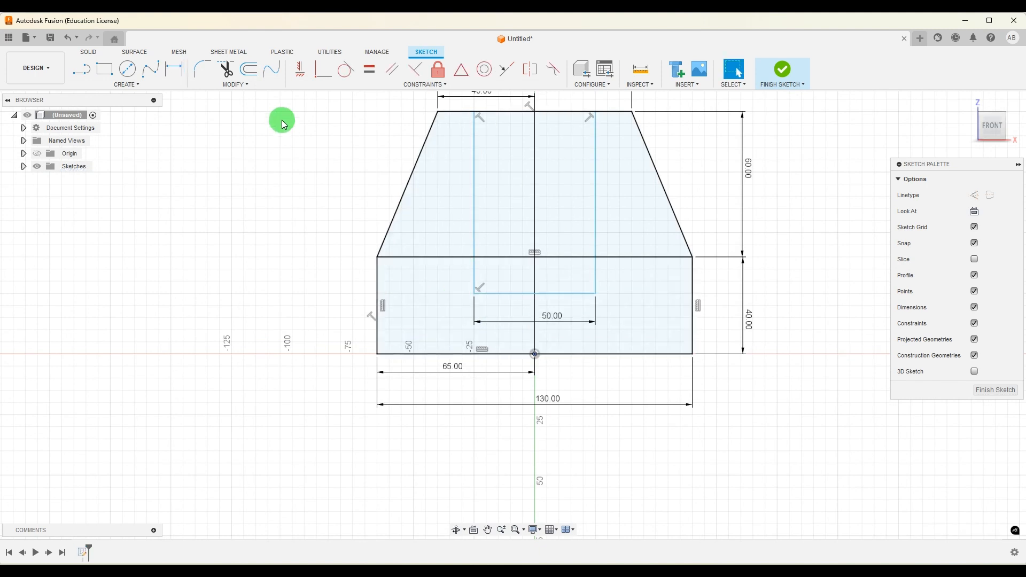
left_click(174, 69)
scroll(534, 354, "up", 2)
left_click(533, 354)
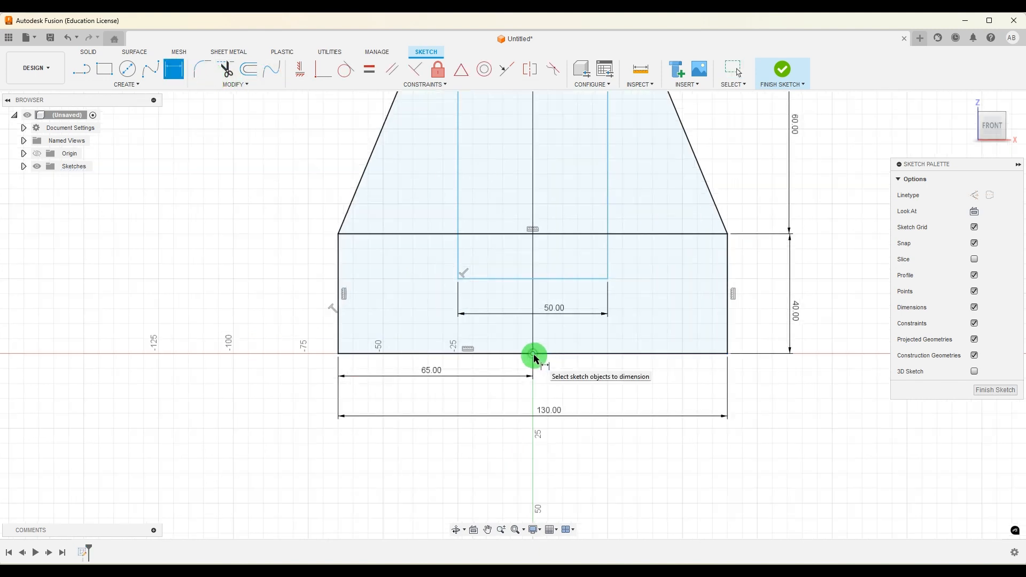
left_click(458, 271)
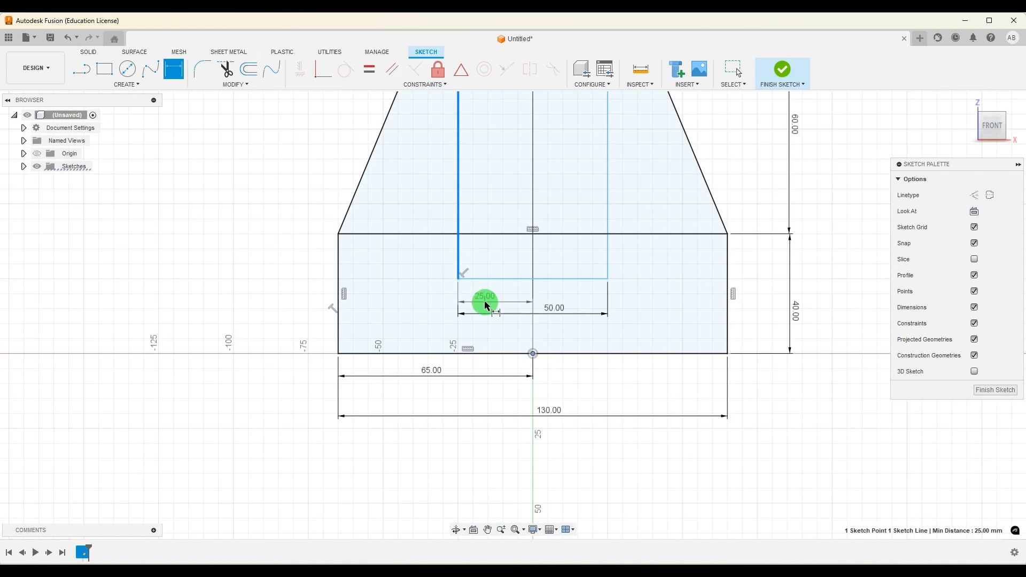
left_click(483, 300)
key("Return")
scroll(596, 401, "down", 2)
scroll(499, 304, "down", 1)
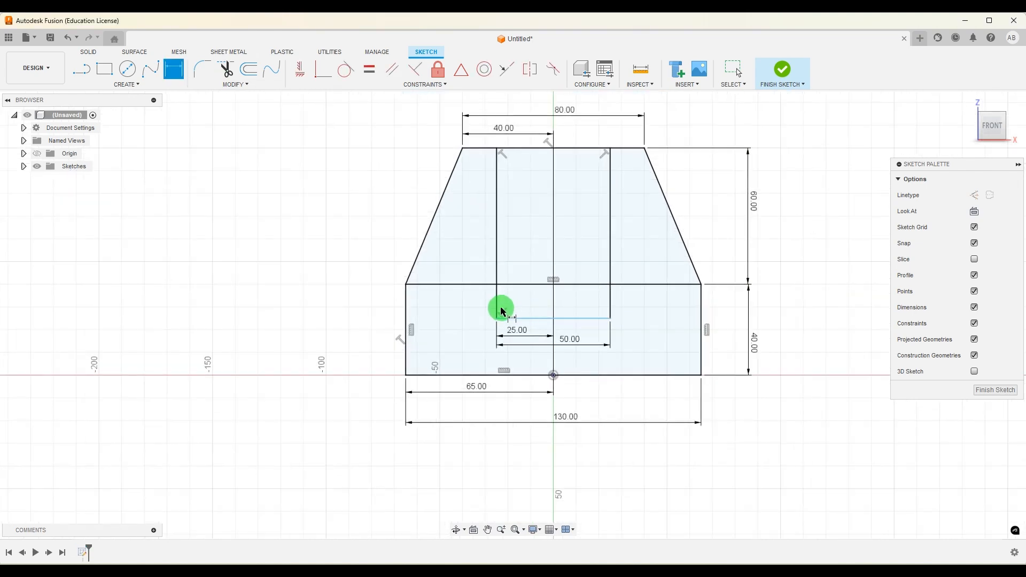
Step: Dimension the slot's bottom line at 15 mm below the base's top line
left_click(527, 286)
left_click(527, 318)
left_click(452, 309)
key("Return")
scroll(508, 344, "down", 1)
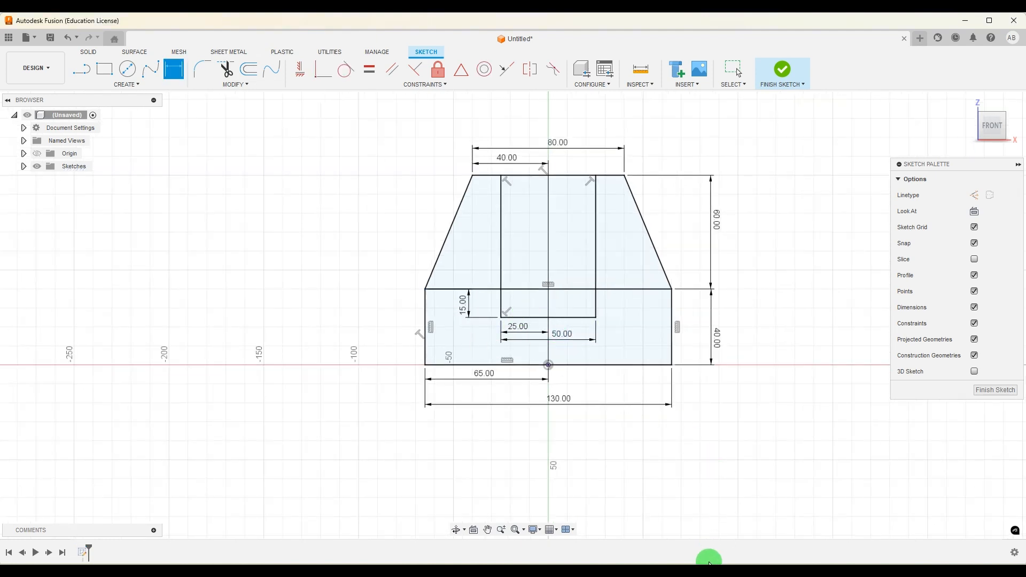
Step: Consult the reference drawing, and sketch a 60 mm diameter circle centred on the midpoint of the trapezoid's top line
left_click(714, 566)
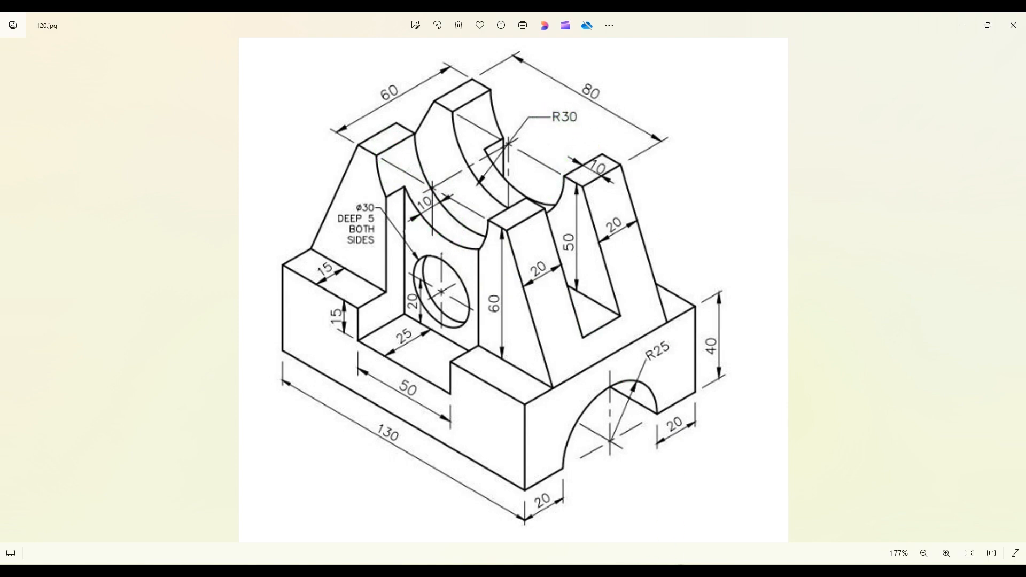
left_click(696, 564)
left_click(127, 69)
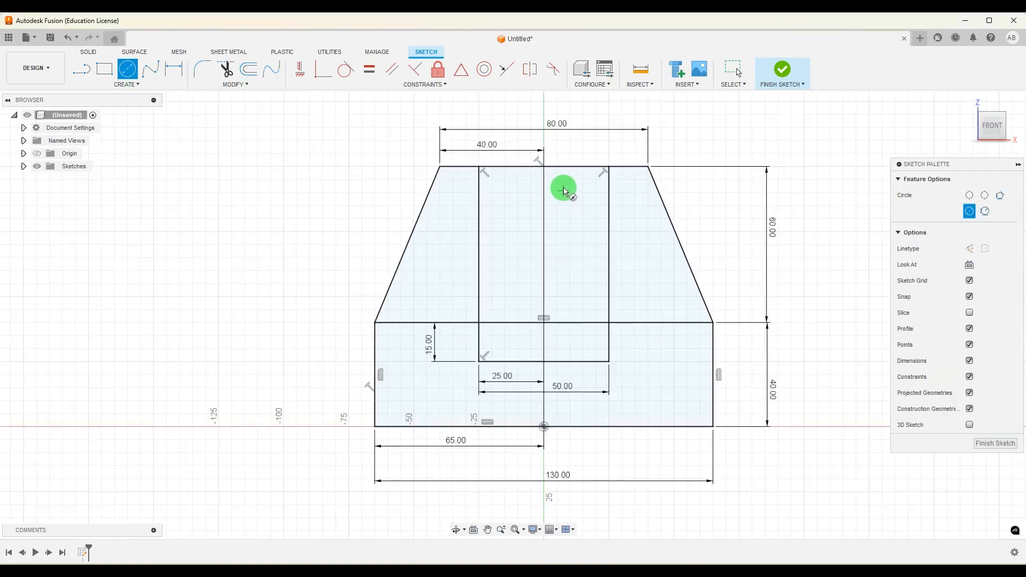
left_click(546, 167)
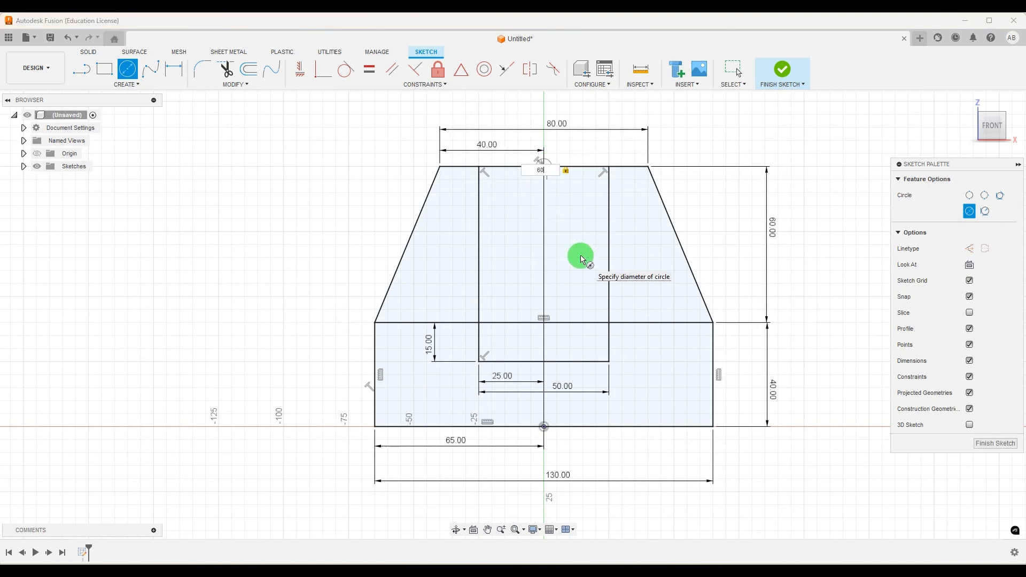
type("60")
key("Return")
key("Escape")
scroll(527, 206, "down", 5)
scroll(542, 110, "up", 4)
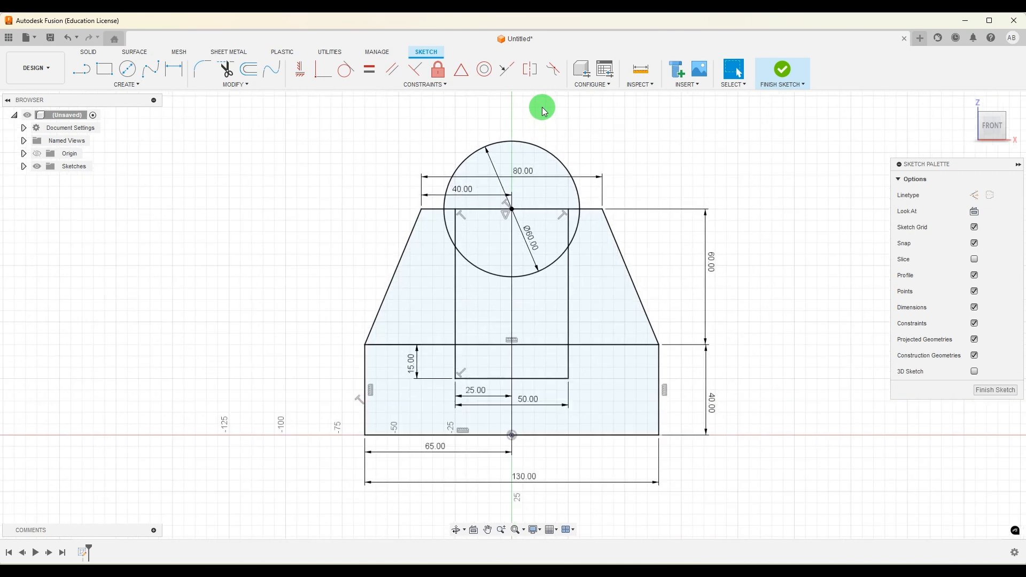
Step: Try to add a diameter dimension to the circle
left_click(174, 68)
scroll(568, 153, "up", 2)
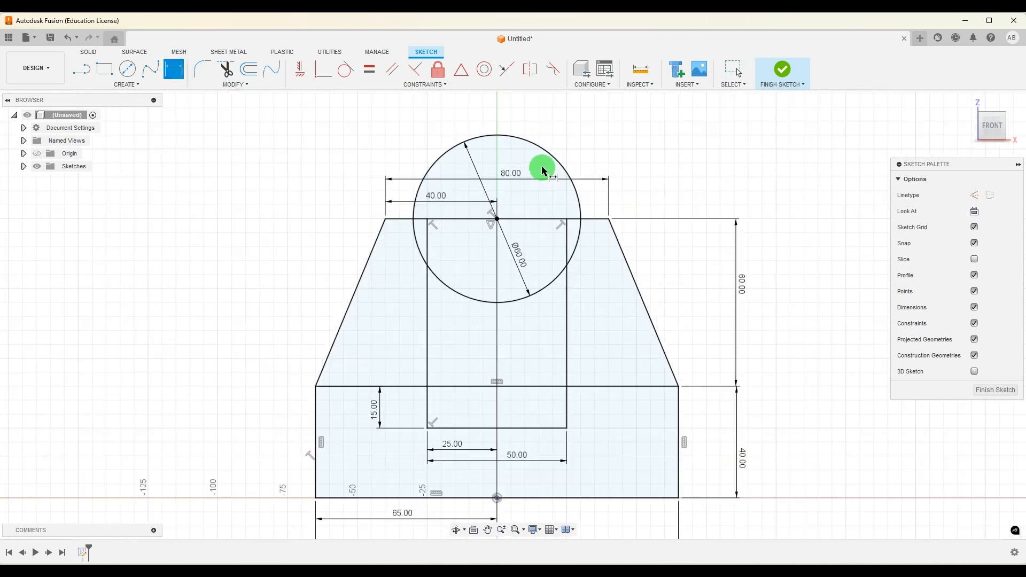
left_click(550, 156)
left_click(541, 154)
key("Escape")
key("Escape")
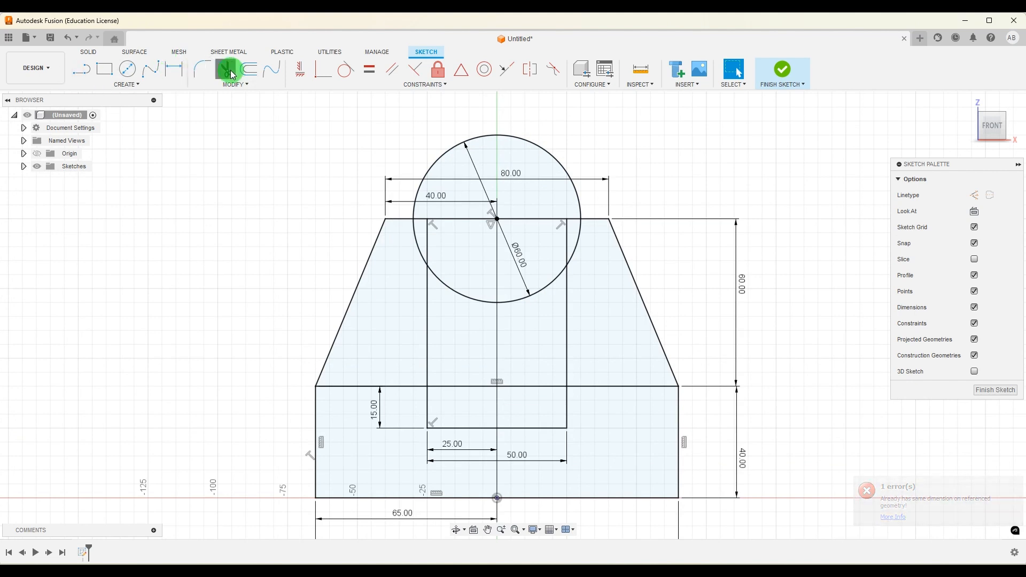
Step: Trim away the half of the circle above the trapezoid's top line
left_click(225, 69)
left_click(556, 154)
scroll(571, 235, "up", 2)
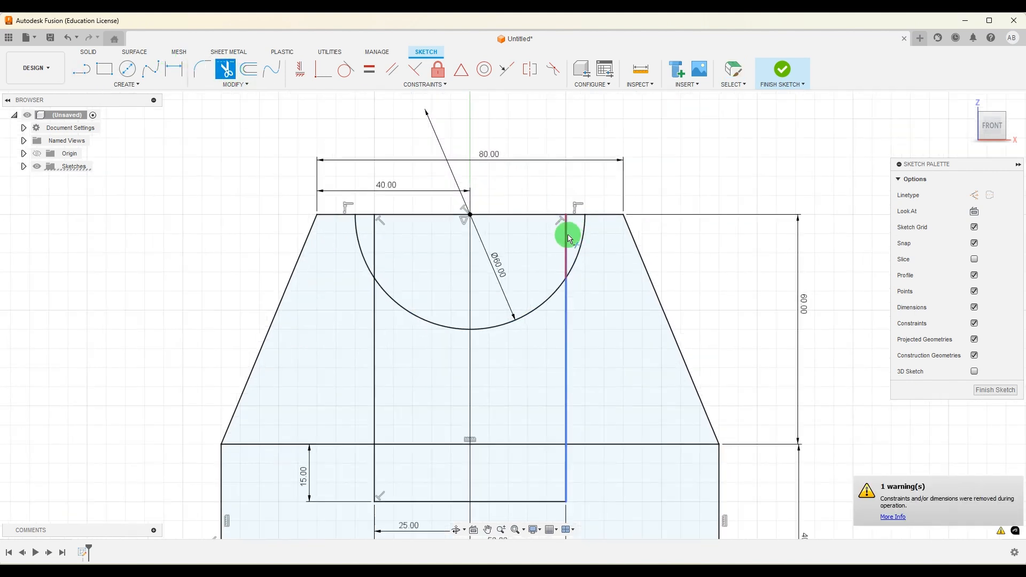
Step: Trim the slot's two side lines inside the semicircle, and undo both trims
left_click(569, 237)
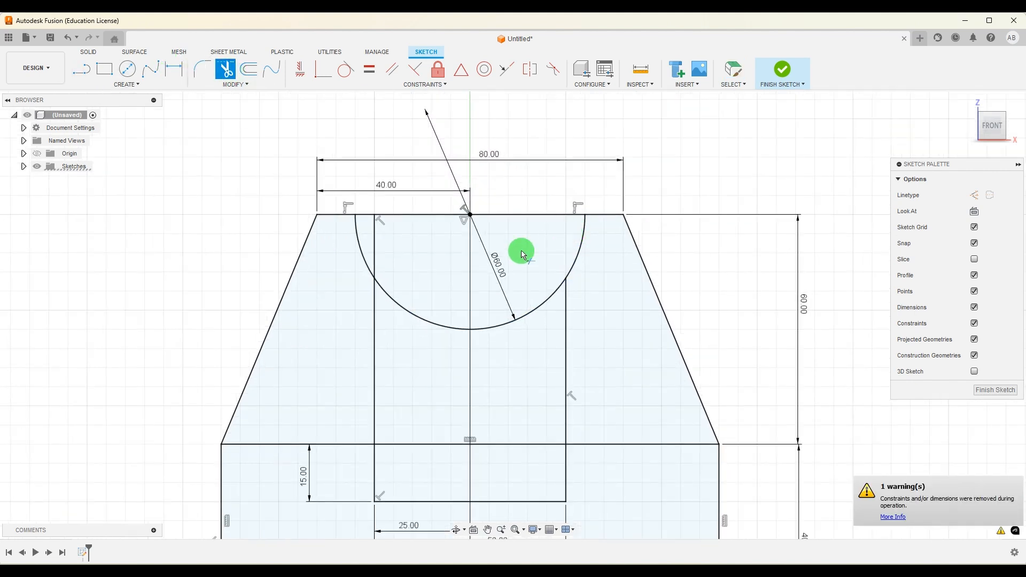
left_click(377, 257)
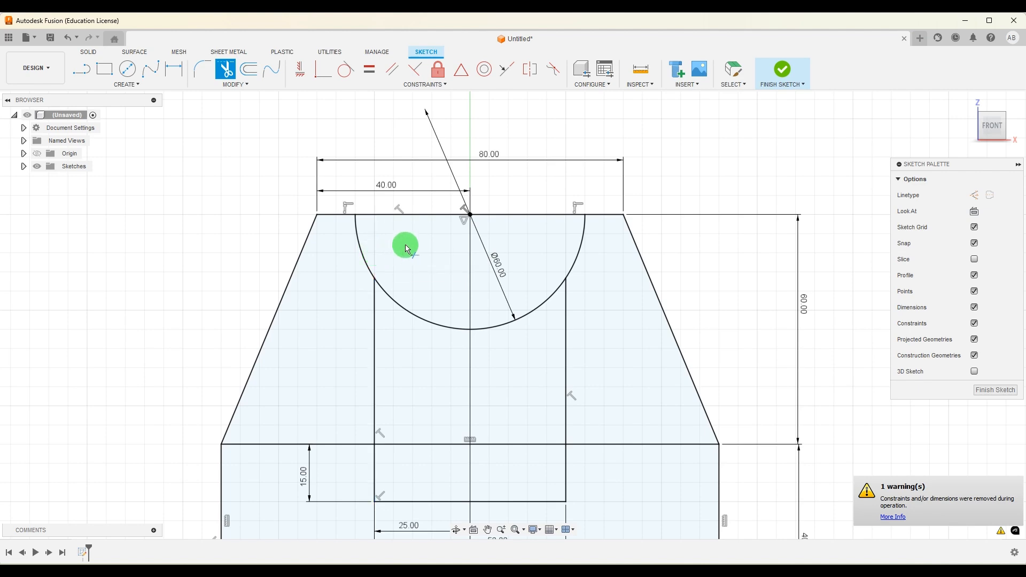
scroll(402, 256, "down", 2)
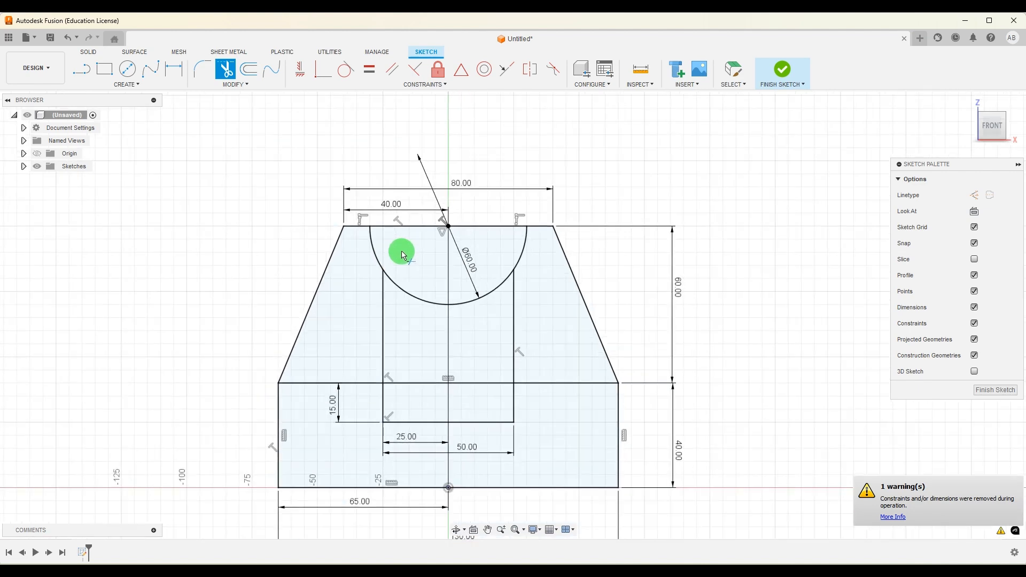
key("ctrl+z")
key("ctrl+z")
scroll(704, 270, "down", 2)
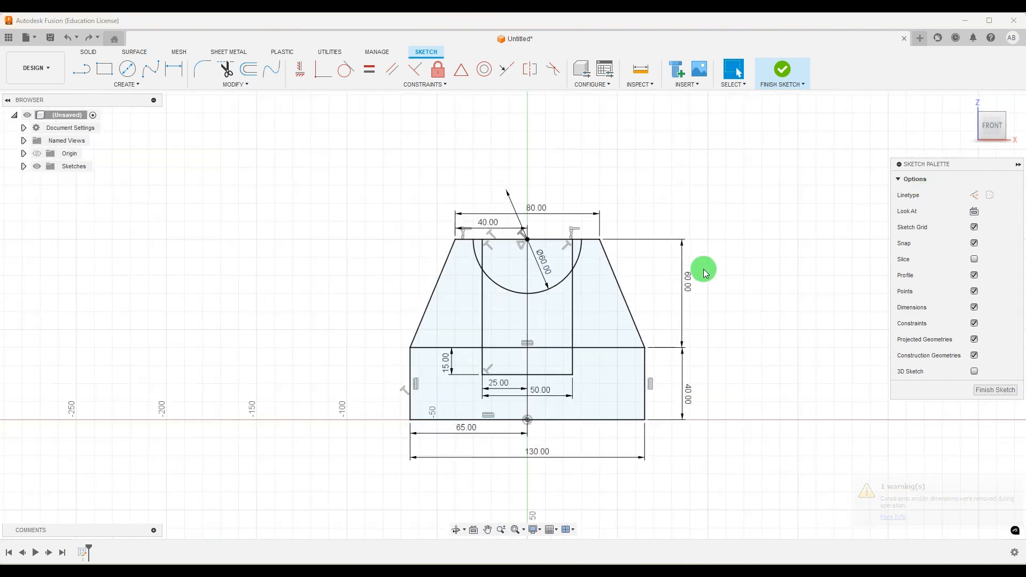
scroll(616, 414, "up", 1)
scroll(488, 458, "down", 1)
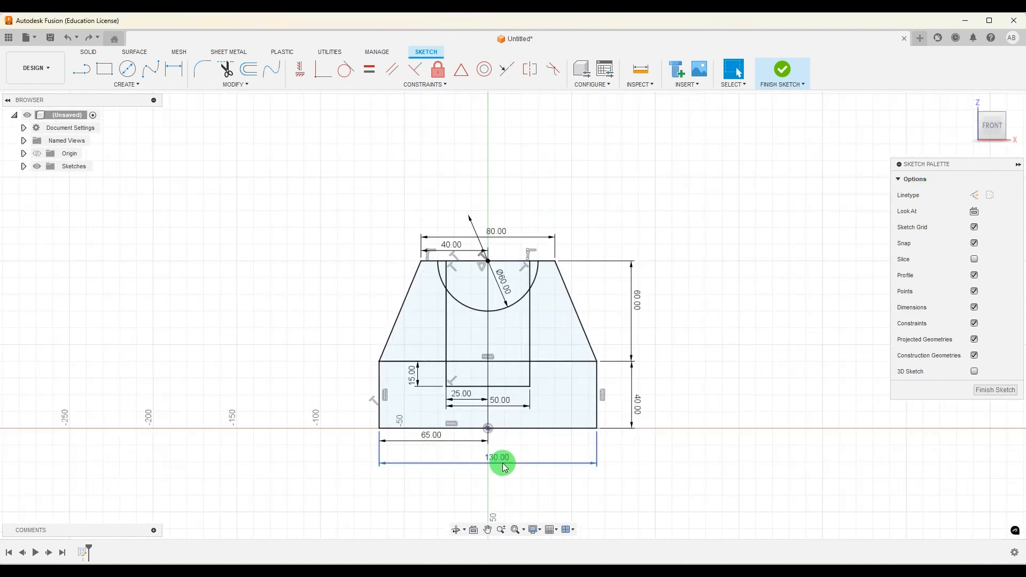
Step: Consult the reference drawing, and trim the portions of both slot side lines that lie inside the semicircle
scroll(502, 463, "up", 1)
scroll(572, 363, "up", 1)
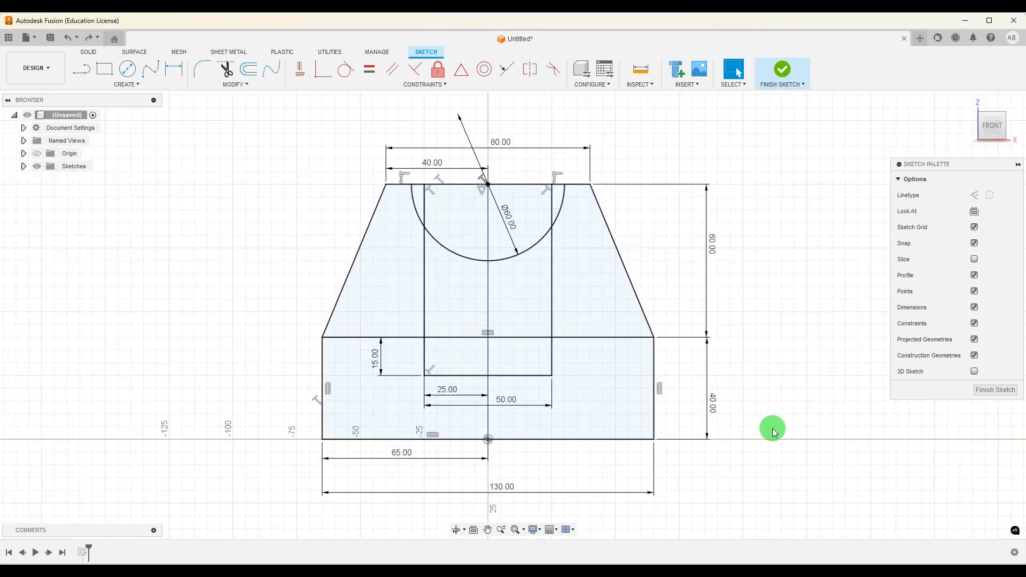
key("alt+Tab")
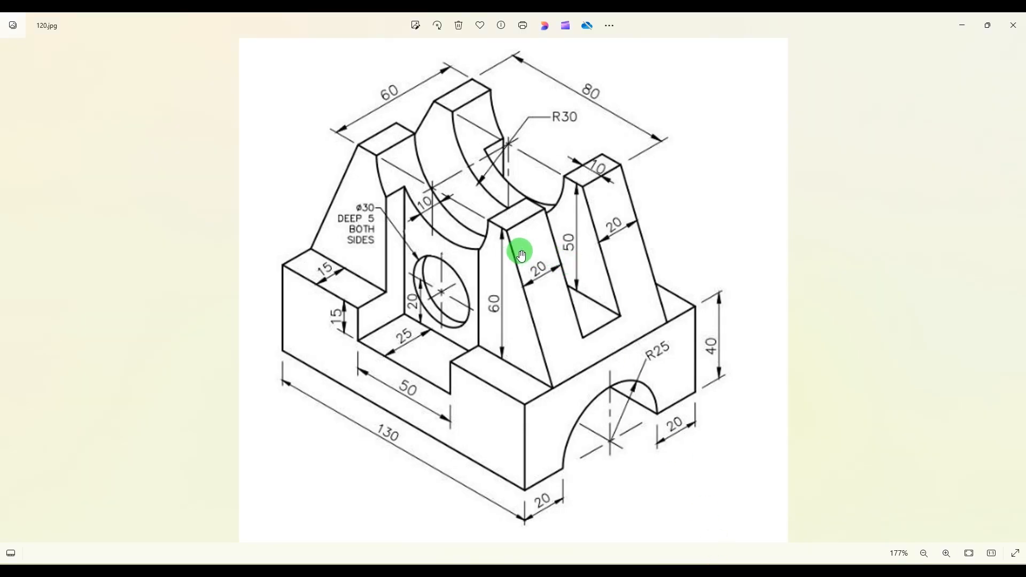
key("alt+Tab")
scroll(523, 217, "up", 2)
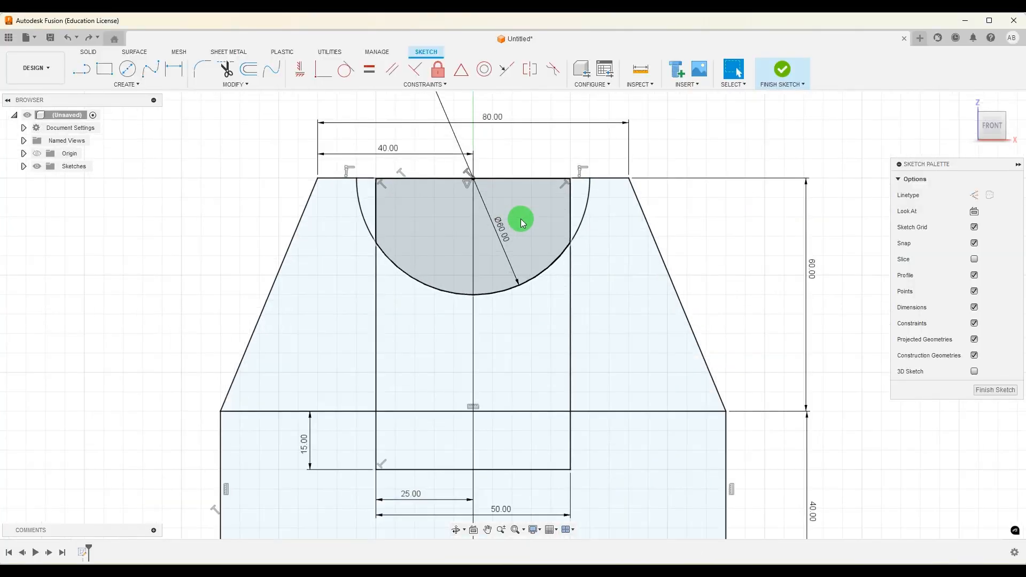
left_click(226, 69)
scroll(374, 206, "up", 1)
left_click(374, 210)
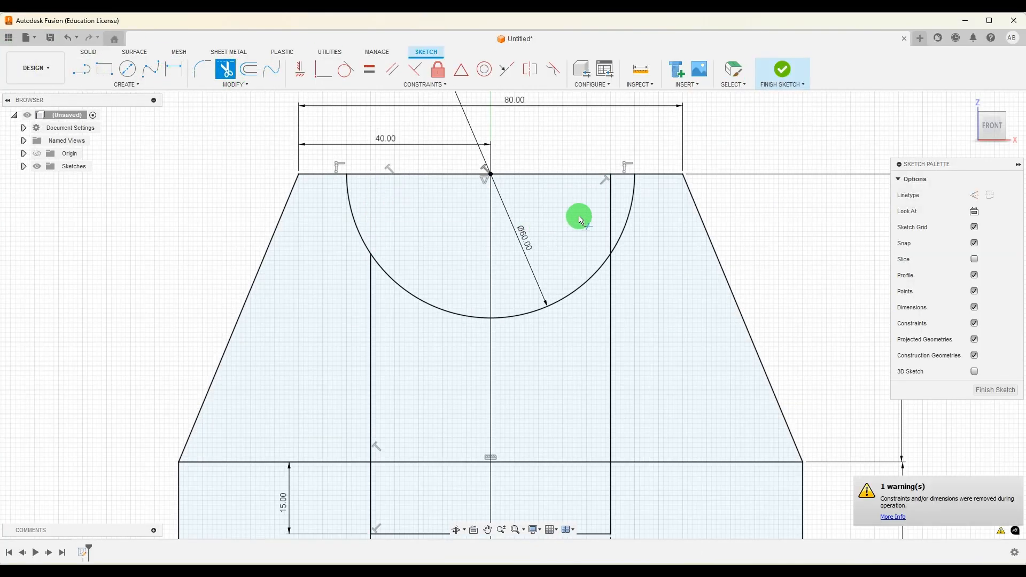
left_click(610, 213)
scroll(580, 250, "down", 2)
scroll(727, 337, "down", 2)
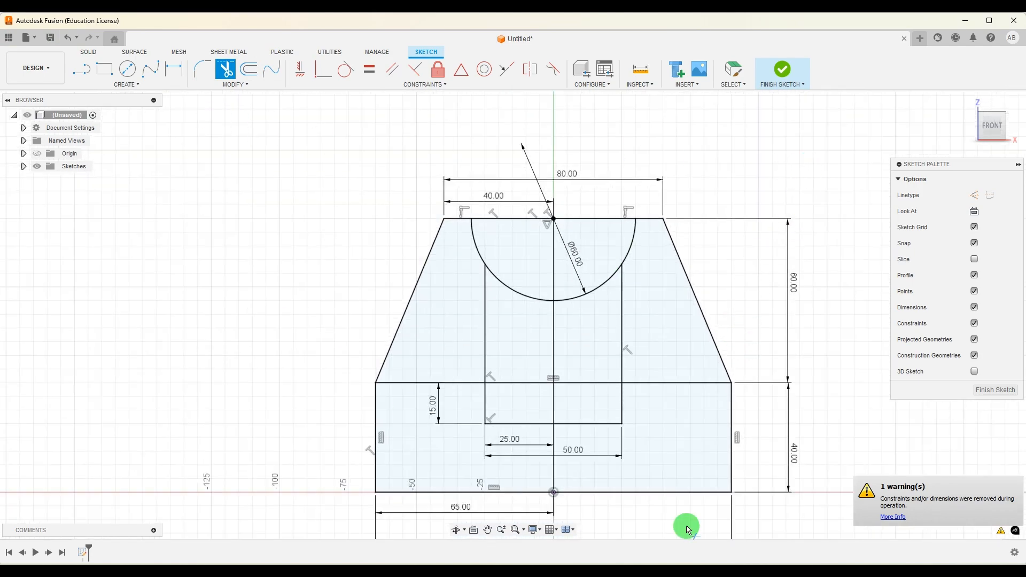
Step: Consult the reference drawing, and sketch a horizontal line between the trapezoid's sloped sides, a little above the base's top line
left_click(705, 575)
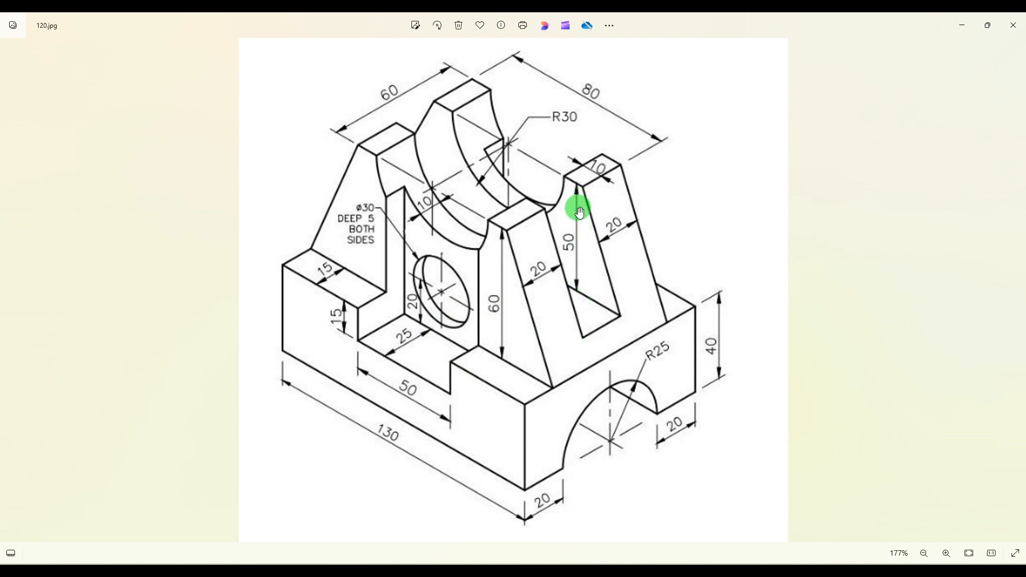
left_click(706, 575)
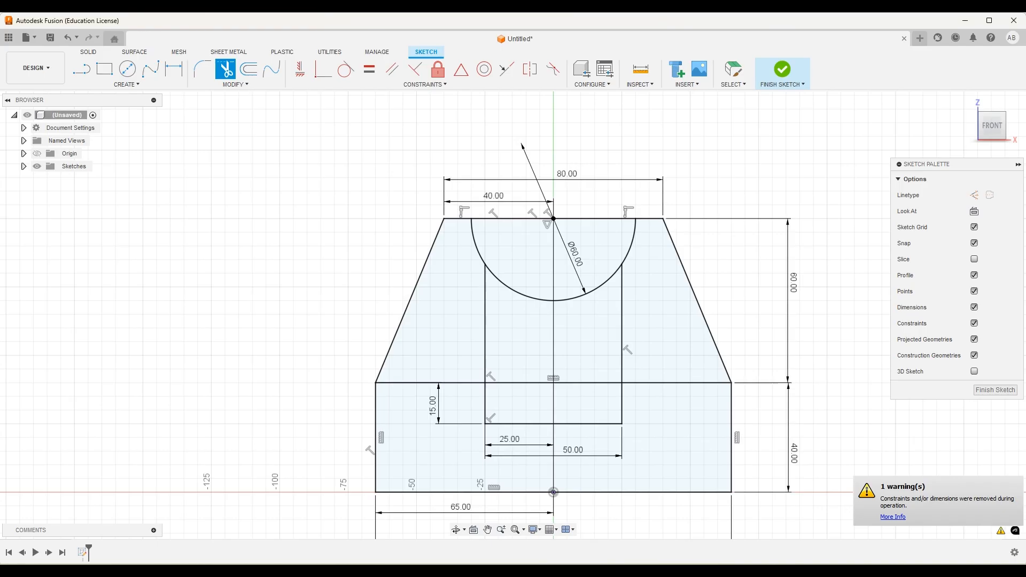
left_click(85, 69)
scroll(380, 336, "up", 1)
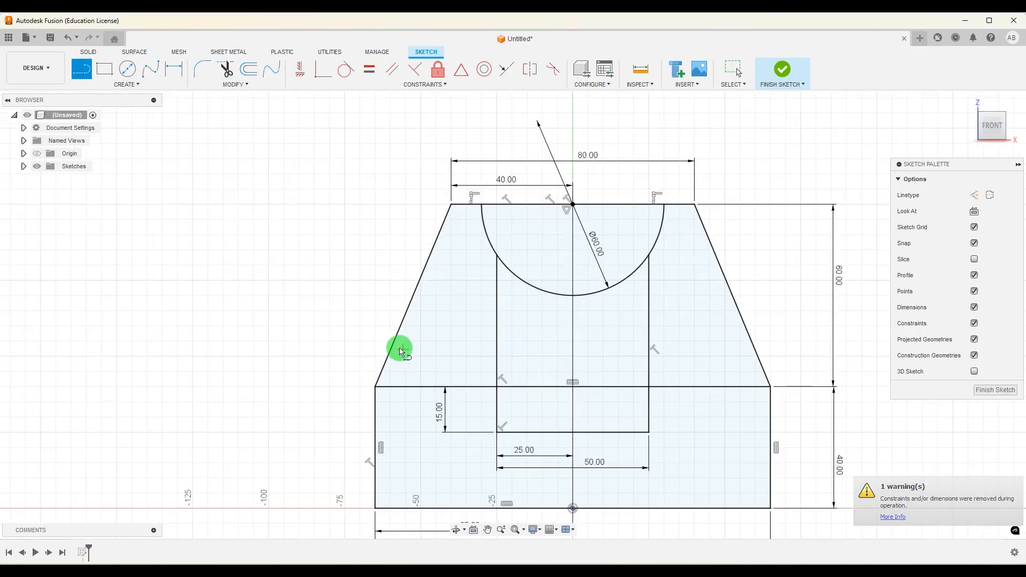
left_click(387, 357)
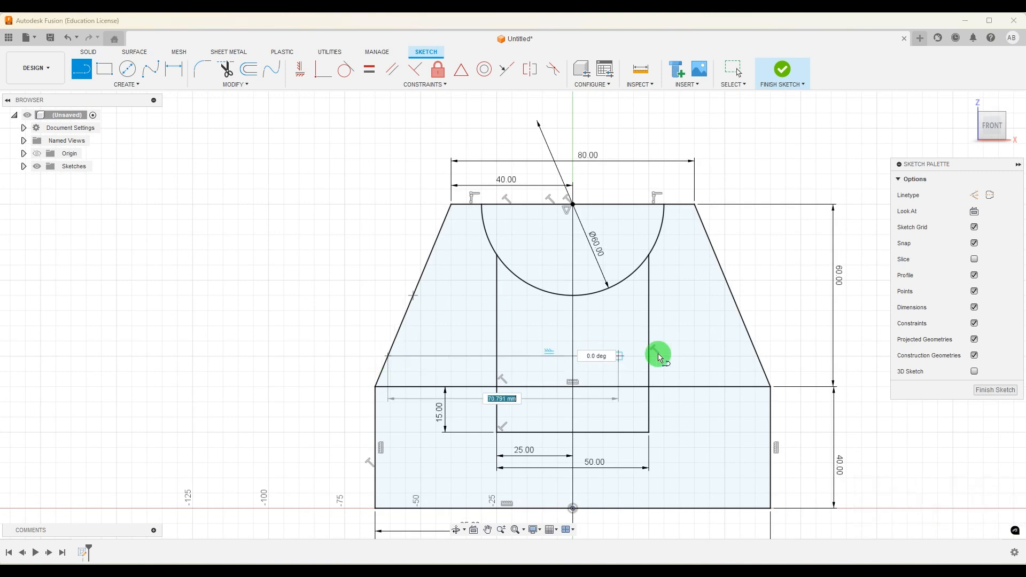
left_click(759, 357)
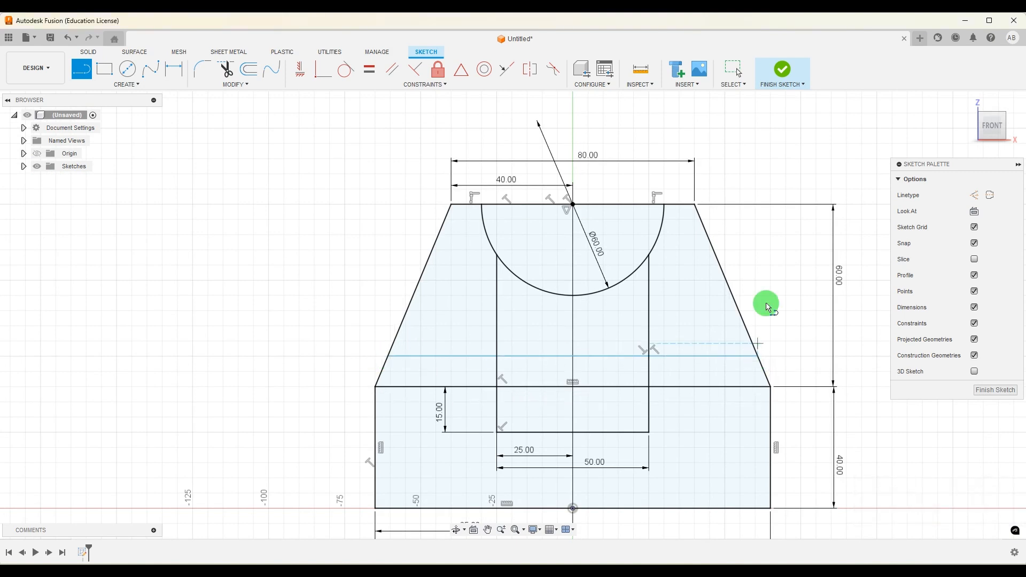
Step: Dimension the new horizontal line at 50 mm below the trapezoid's top line
left_click(173, 69)
left_click(676, 203)
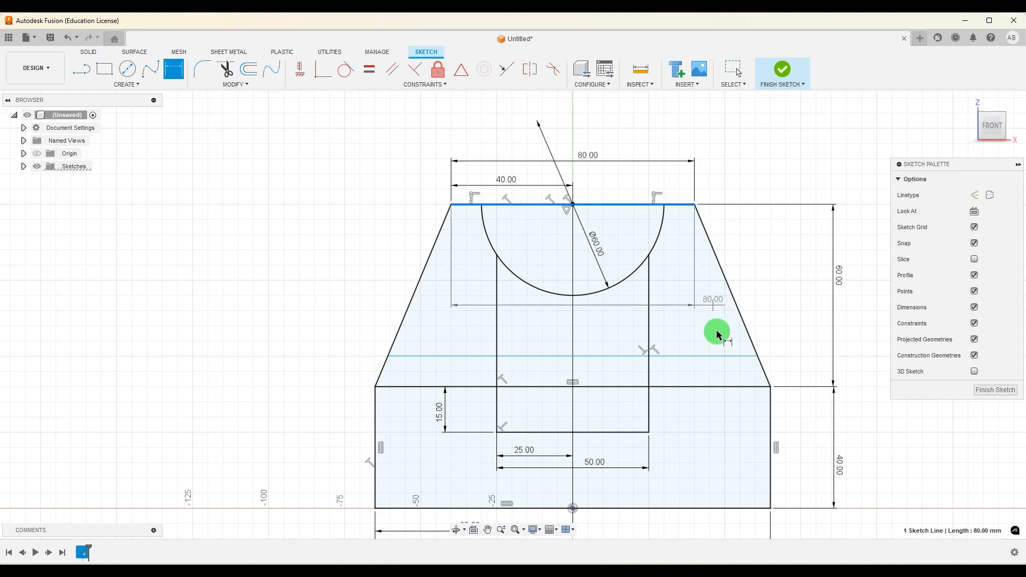
left_click(715, 357)
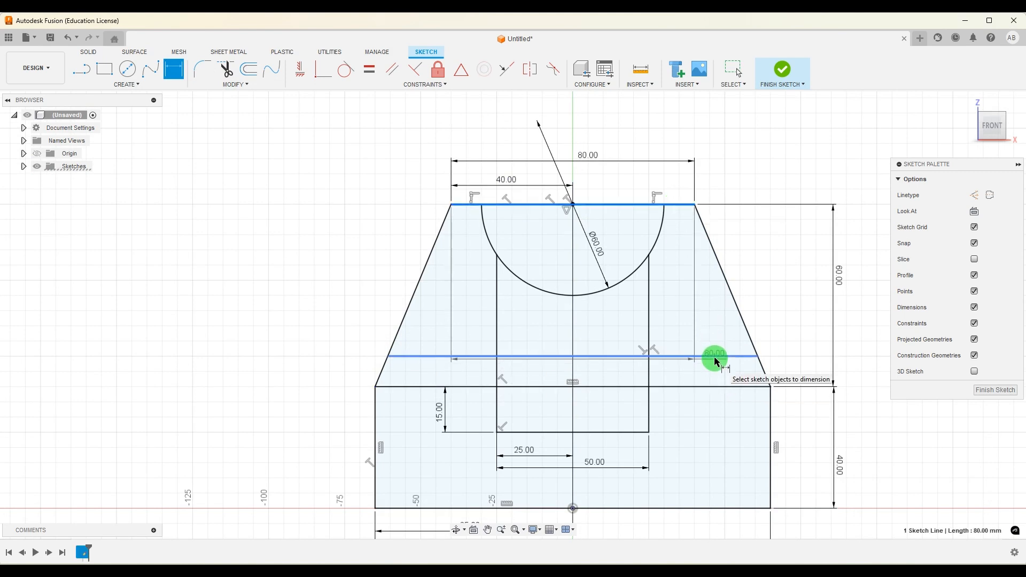
left_click(781, 279)
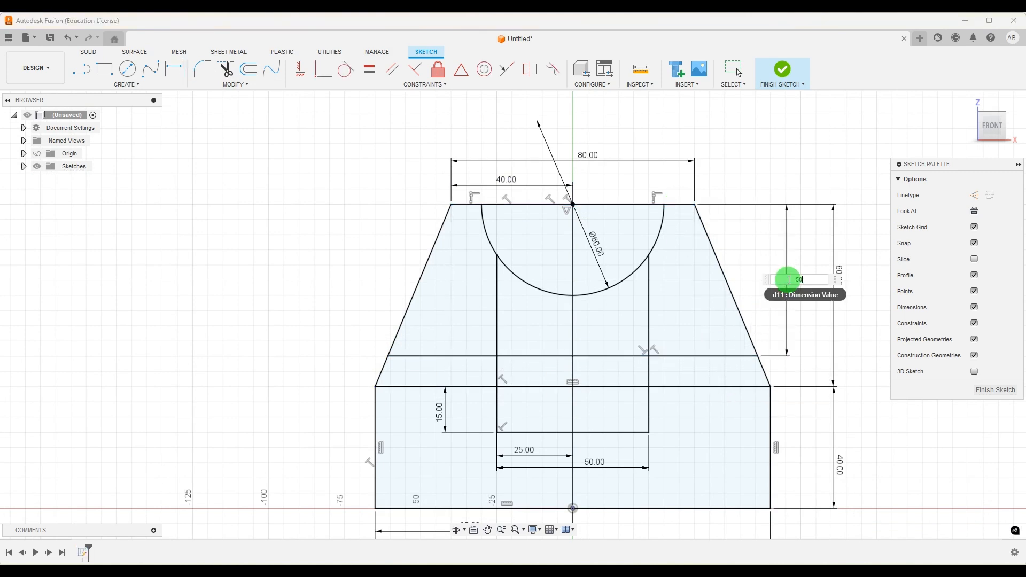
type("50")
key("Return")
scroll(419, 254, "down", 3)
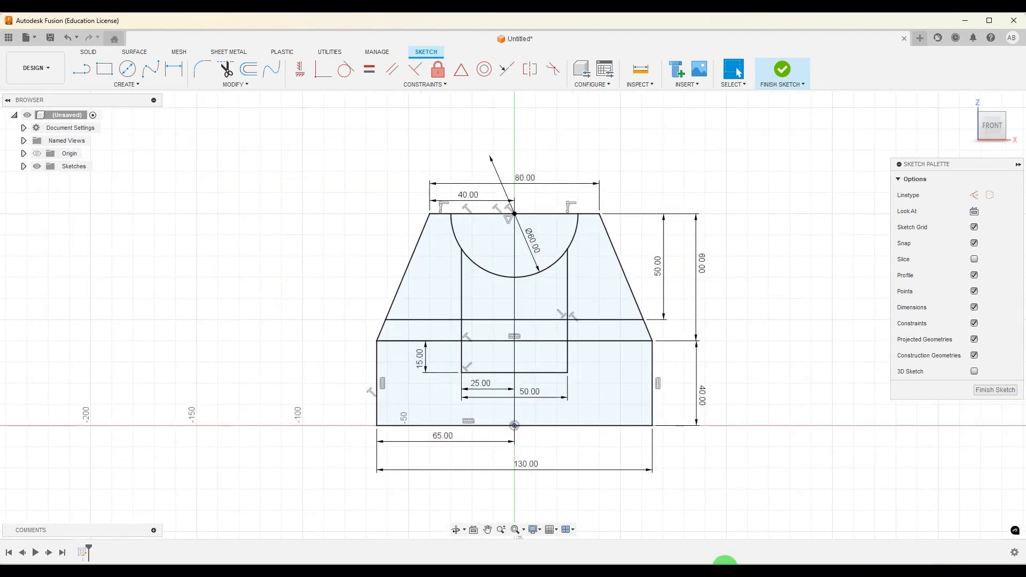
Step: Consult the reference drawing, and sketch a 30 mm diameter circle on the vertical centreline in the lower part of the slot
left_click(730, 559)
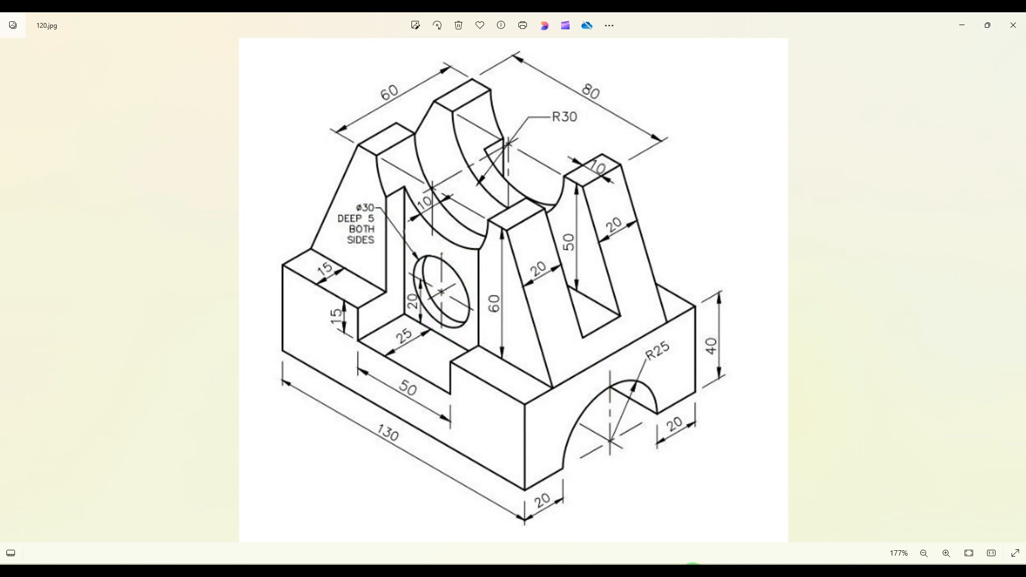
left_click(697, 562)
left_click(127, 69)
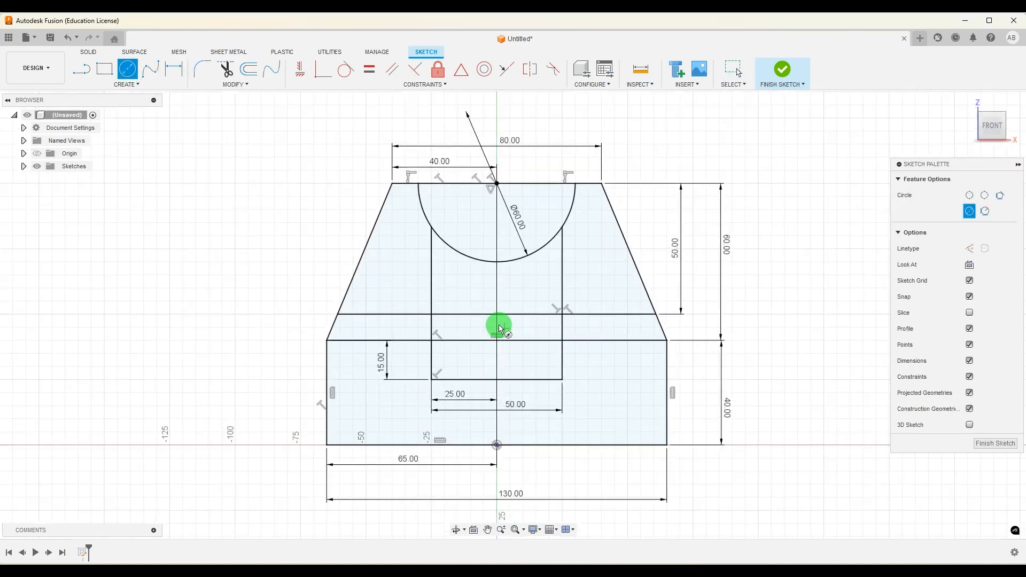
scroll(498, 304, "up", 2)
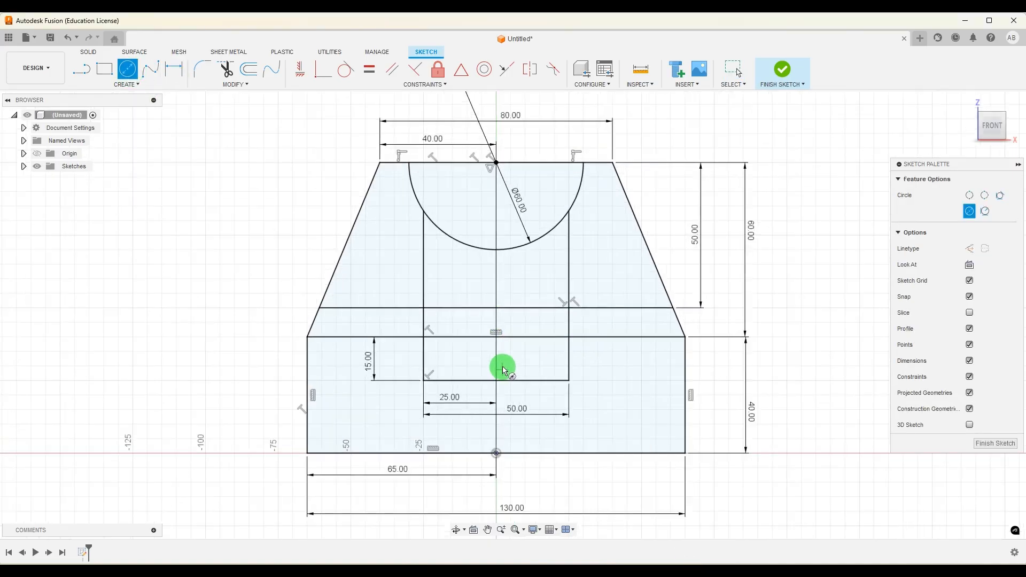
left_click(495, 350)
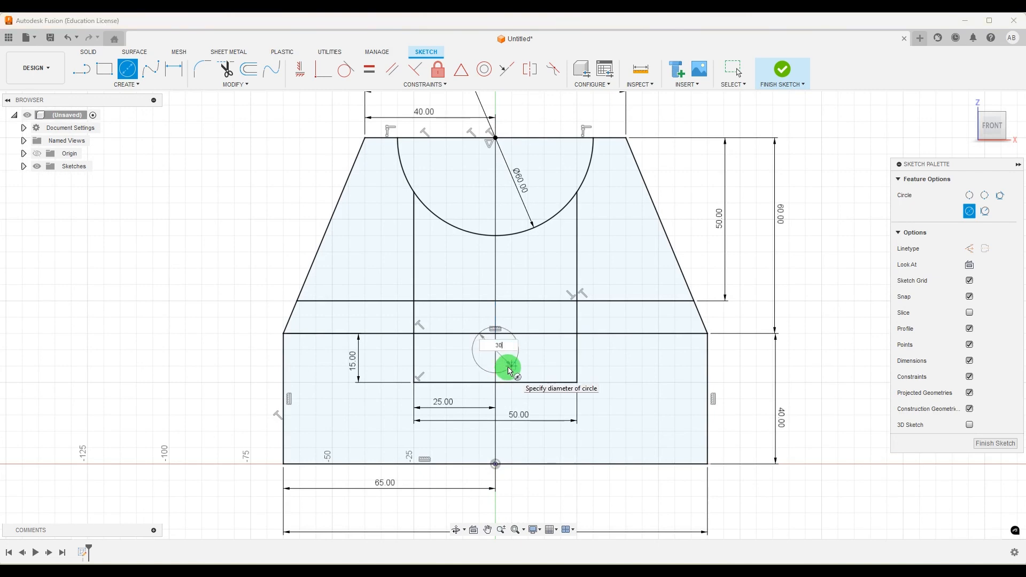
key("Return")
Step: Dimension the 30 mm circle's centre at 20 mm above the slot's bottom line
left_click(174, 68)
scroll(394, 328, "up", 3)
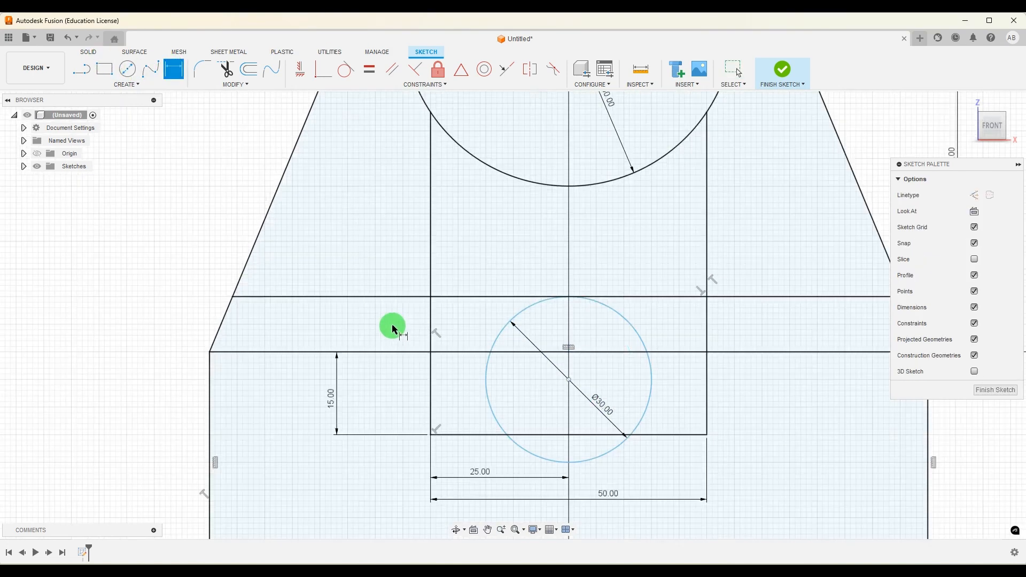
left_click(466, 436)
left_click(568, 381)
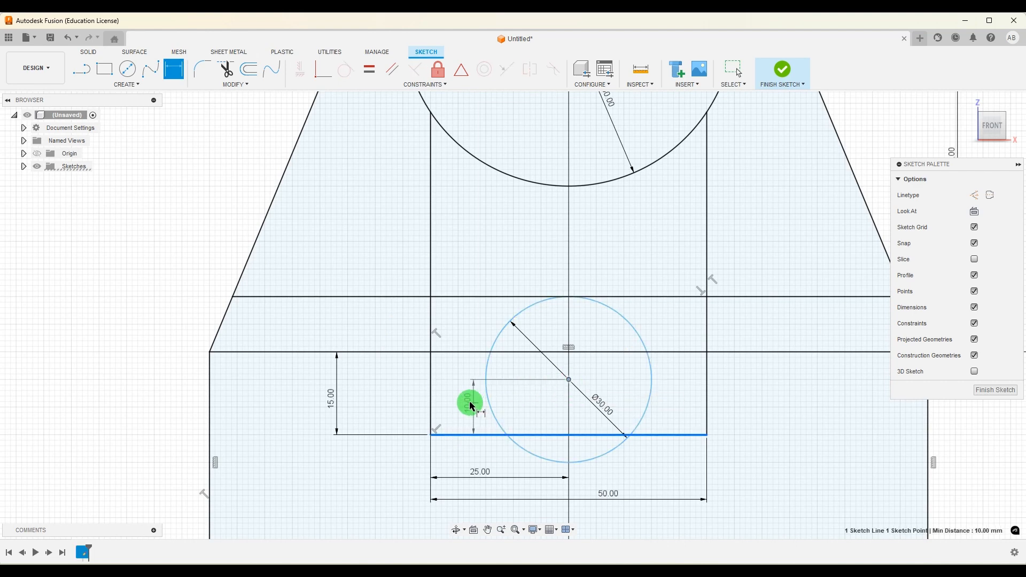
left_click(472, 393)
type("20")
key("Return")
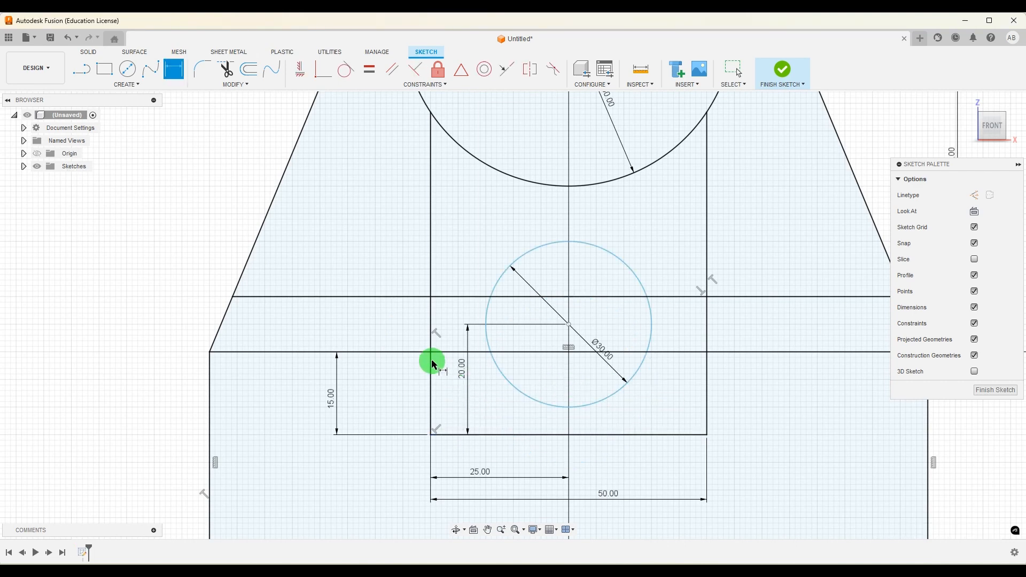
Step: Dimension the 30 mm circle's centre at 25 mm from the slot's left side line, and finish the sketch
left_click(432, 347)
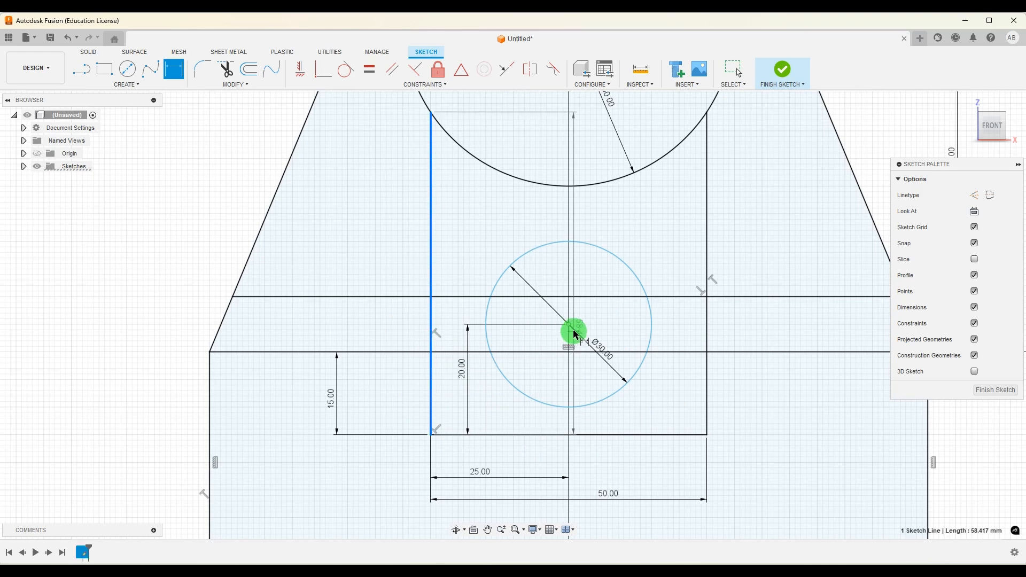
left_click(568, 325)
left_click(485, 228)
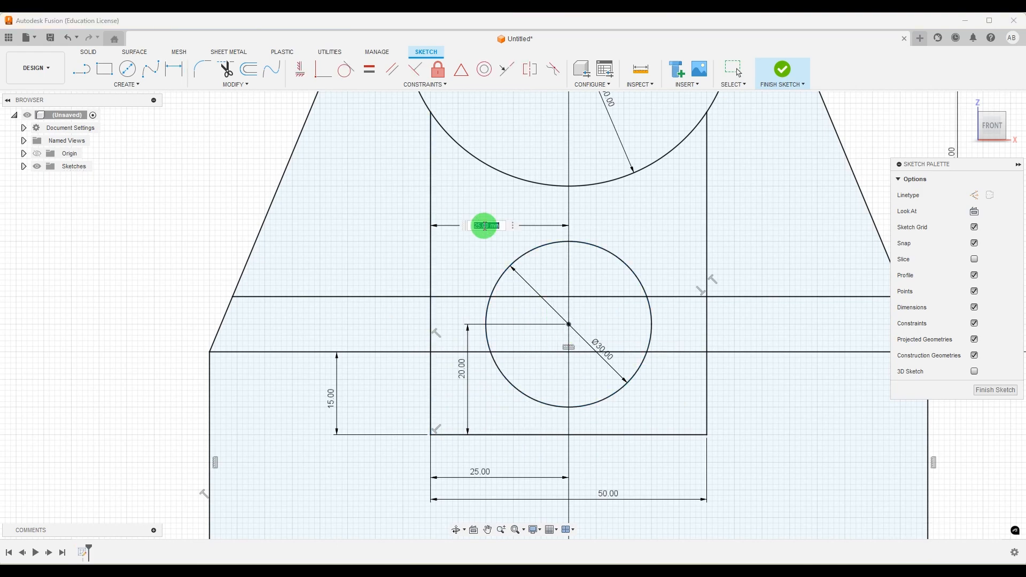
key("Return")
scroll(431, 359, "down", 6)
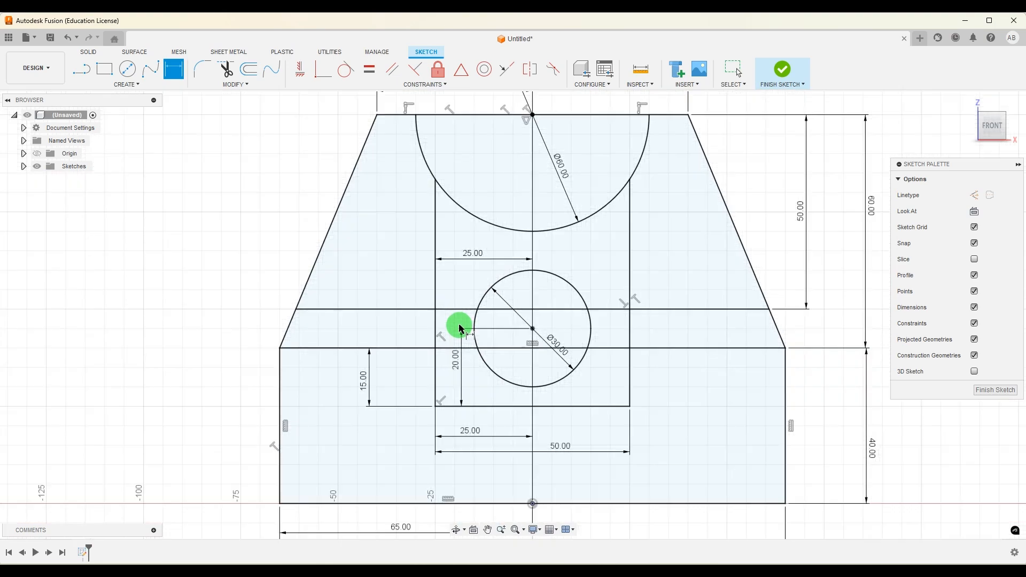
scroll(639, 315, "down", 3)
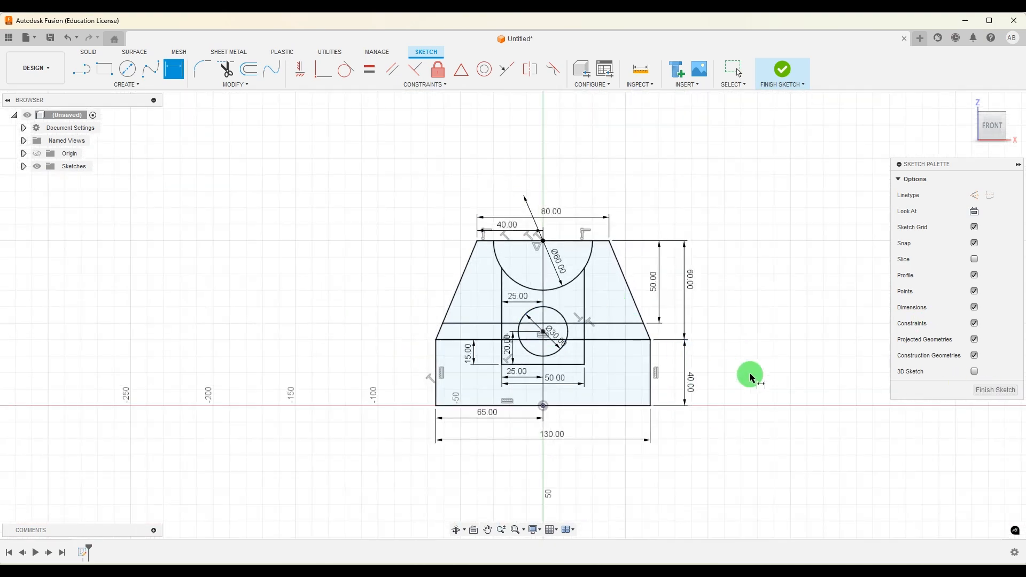
scroll(745, 373, "up", 3)
left_click(988, 393)
Step: Consult the reference drawing, and extrude the three profiles of the base rectangle symmetrically to 90 mm whole length as a new body
mouse_move(751, 261)
middle_mouse_down("shift")
mouse_move(785, 293)
mouse_move(770, 307)
middle_mouse_up("shift")
left_click(708, 573)
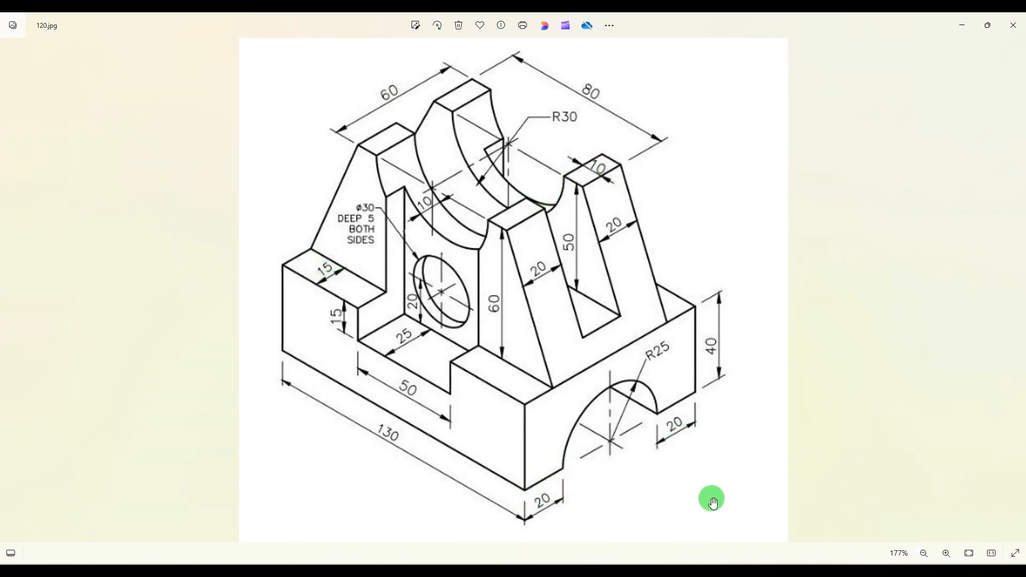
left_click(692, 575)
left_click(97, 75)
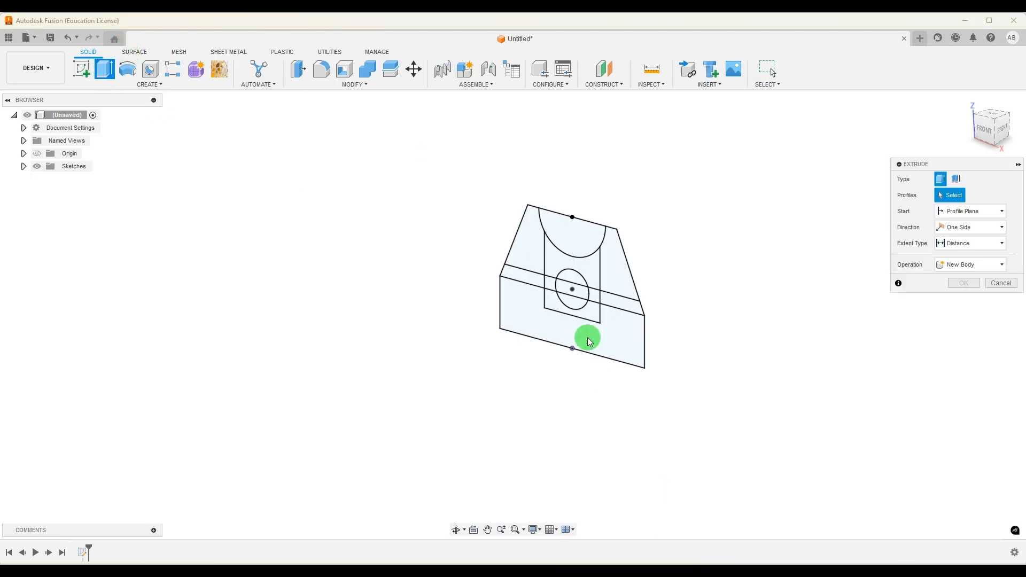
scroll(616, 337, "up", 3)
left_click(577, 256)
scroll(542, 293, "up", 3)
left_click(495, 266)
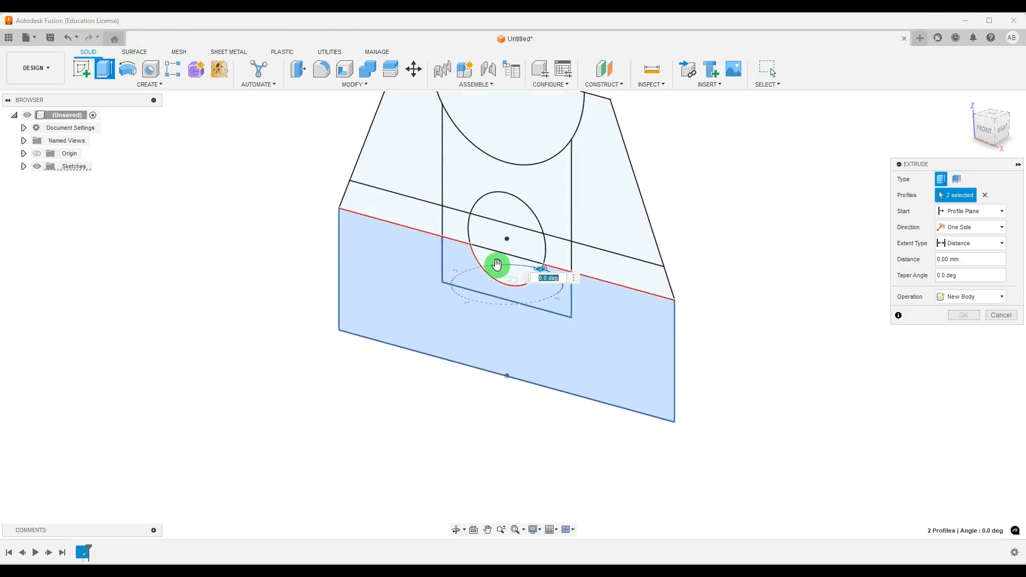
left_click(992, 229)
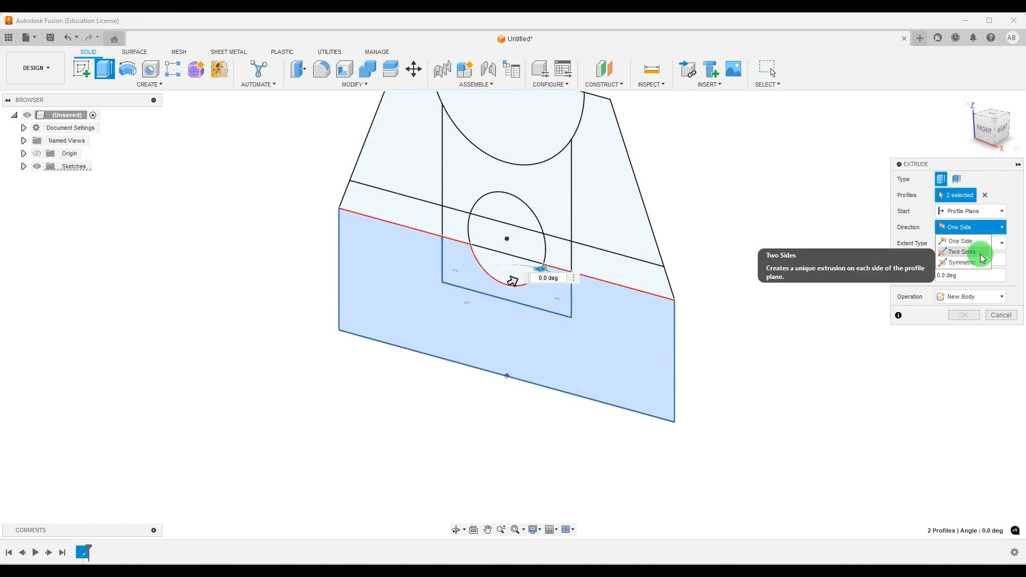
left_click(975, 264)
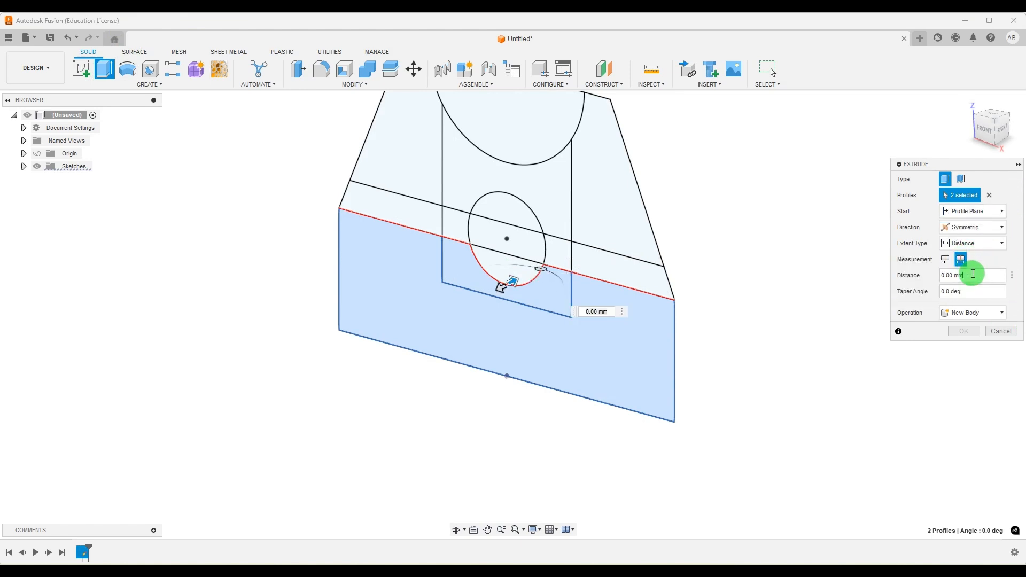
left_click(517, 278)
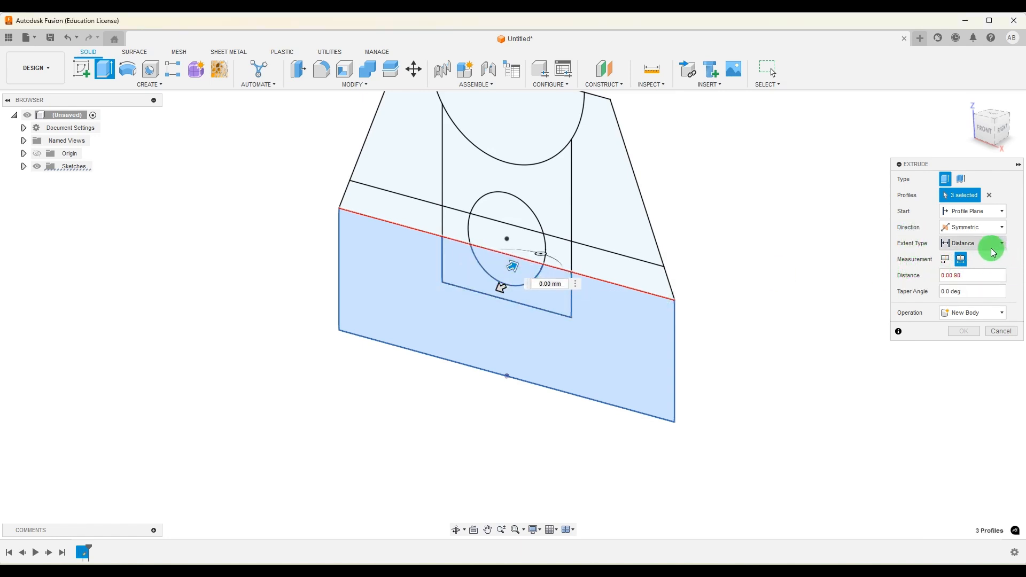
left_click(922, 275)
type("9")
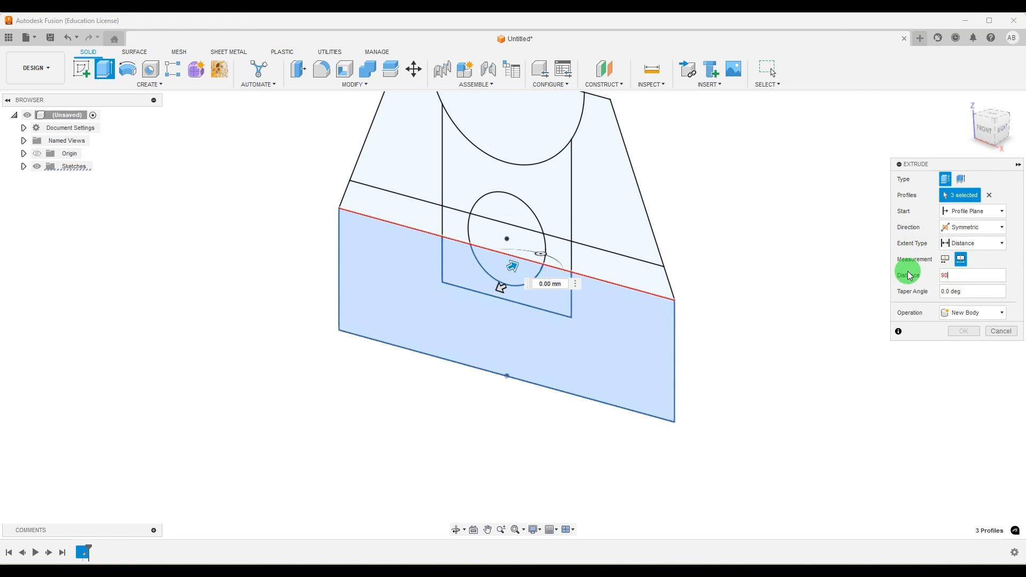
type("0")
scroll(842, 311, "down", 3)
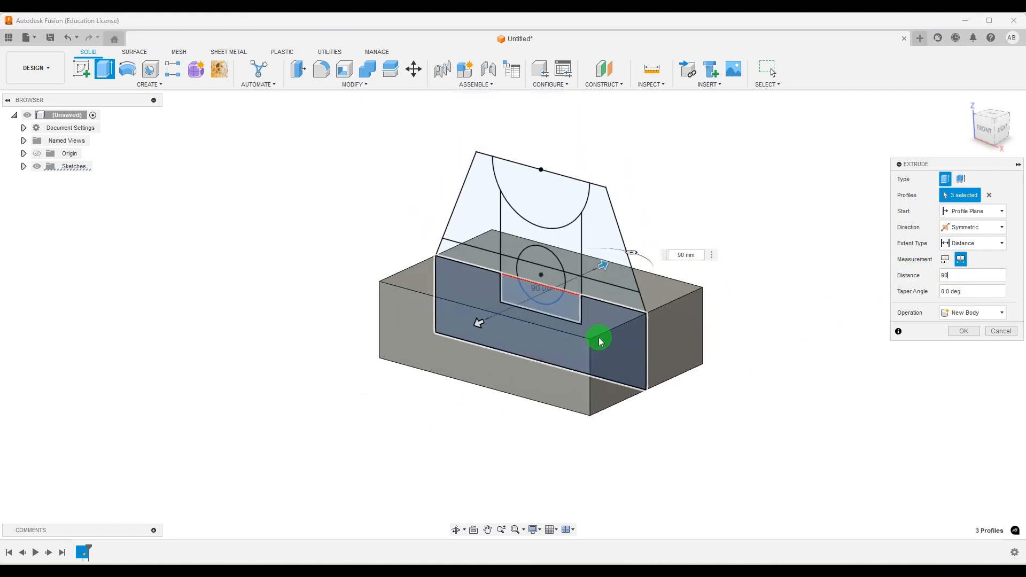
left_click(964, 331)
Step: Make the front profile sketch visible again over the extruded base
middle_click_drag(719, 225, 714, 230, "shift")
left_click(24, 179)
left_click(47, 192)
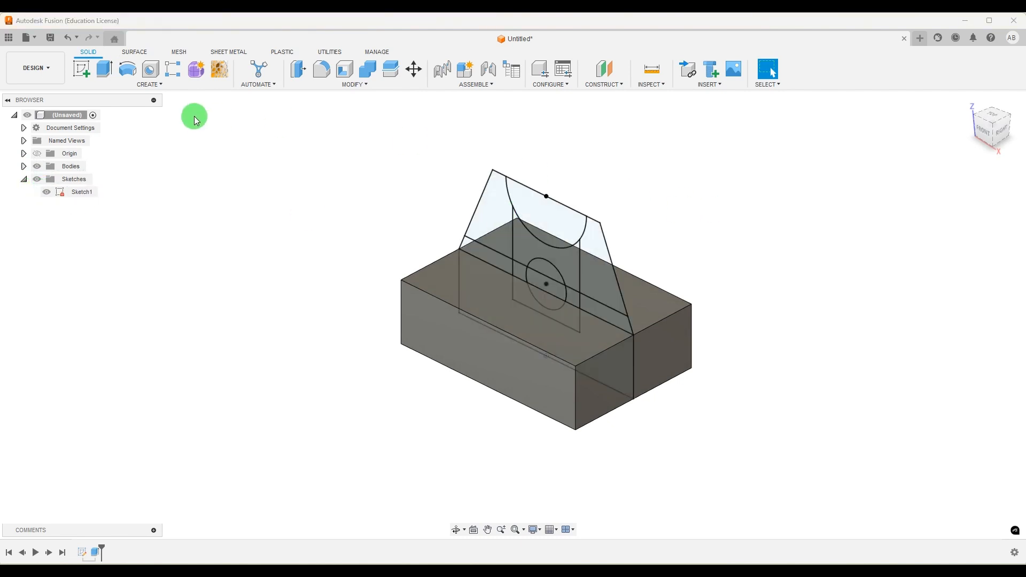
Step: Select all nine trapezoid profiles above the base and outside the large arc for a new extrusion
left_click(110, 74)
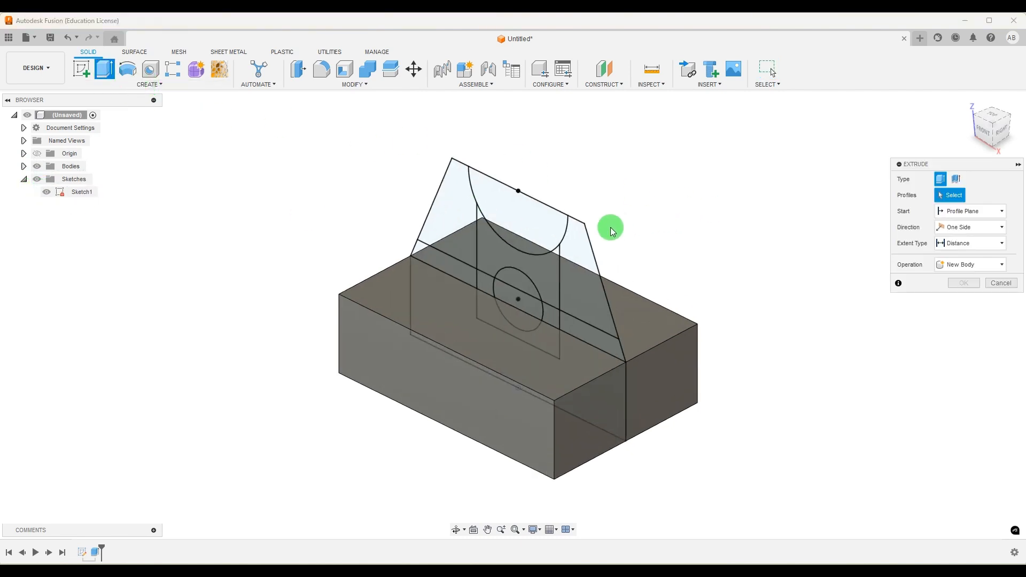
left_click(583, 252)
left_click(547, 279)
scroll(530, 295, "up", 2)
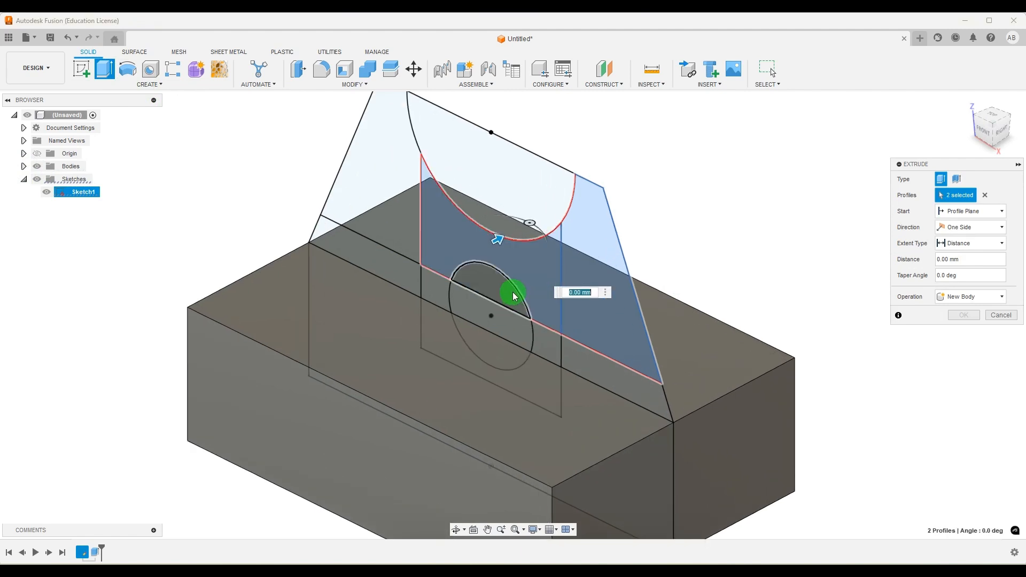
left_click(514, 293)
left_click(500, 315)
left_click(573, 354)
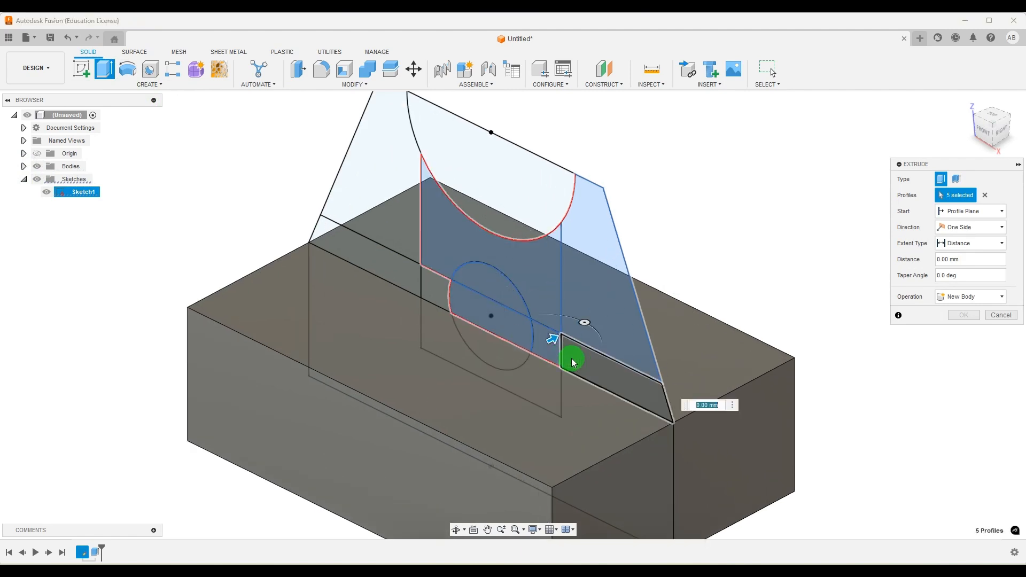
left_click(405, 280)
left_click(407, 214)
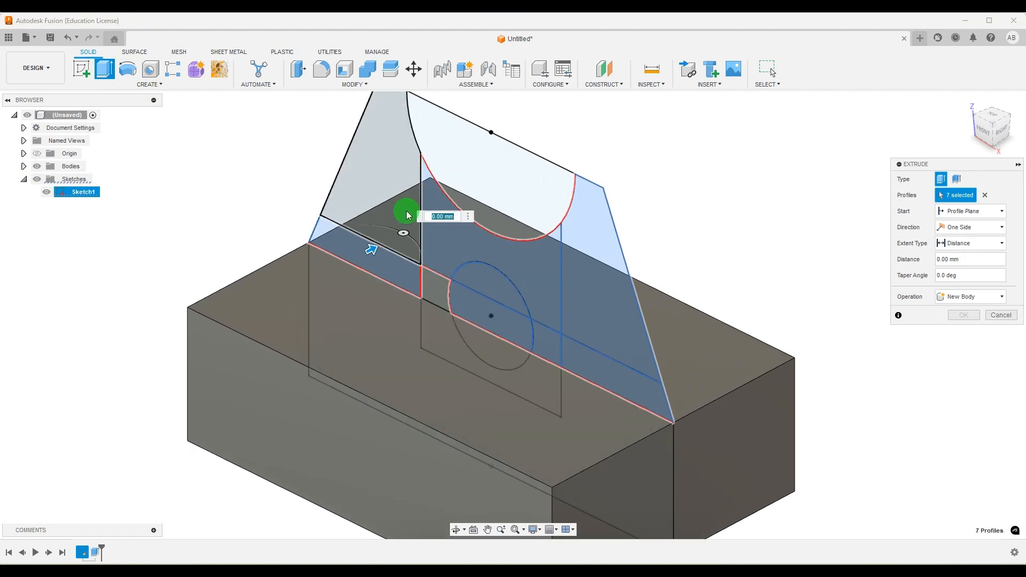
left_click(358, 155)
scroll(413, 275, "down", 3)
scroll(393, 329, "up", 3)
left_click(439, 261)
scroll(750, 518, "down", 2)
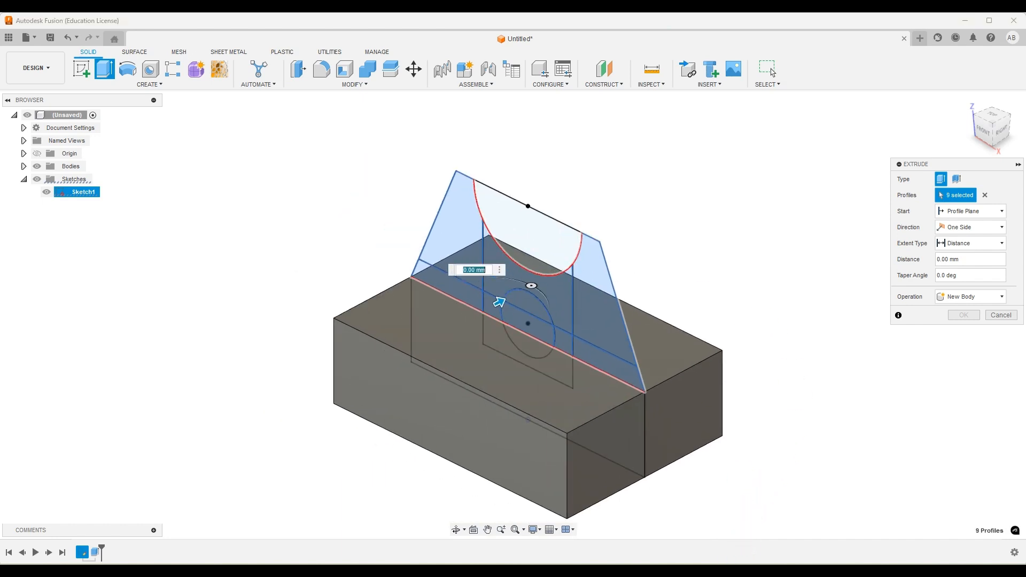
Step: Consult the reference drawing, and extrude the selected trapezoid profiles symmetrically to 60 mm whole length, joined to the base
key("alt+Tab")
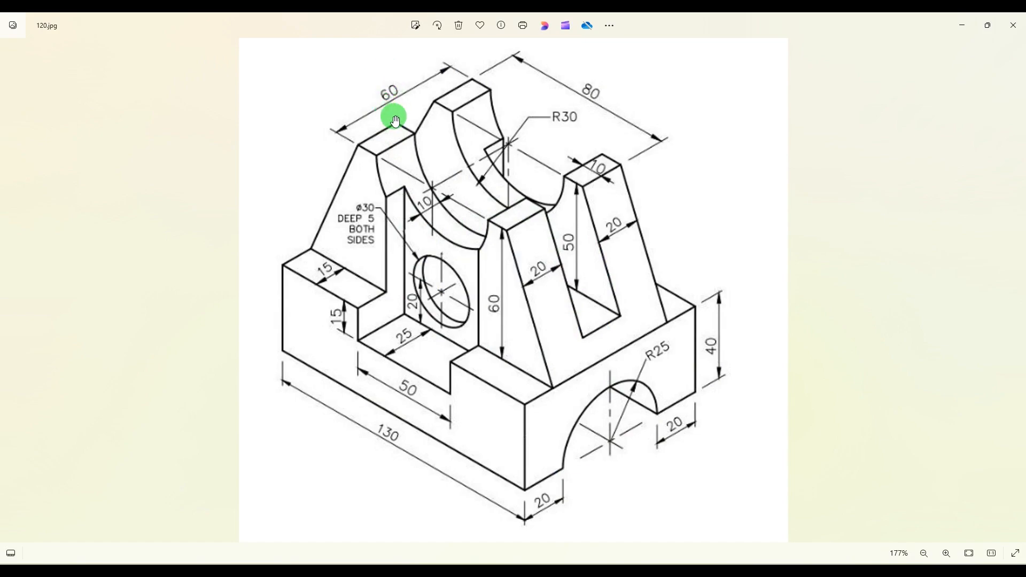
key("alt+Tab")
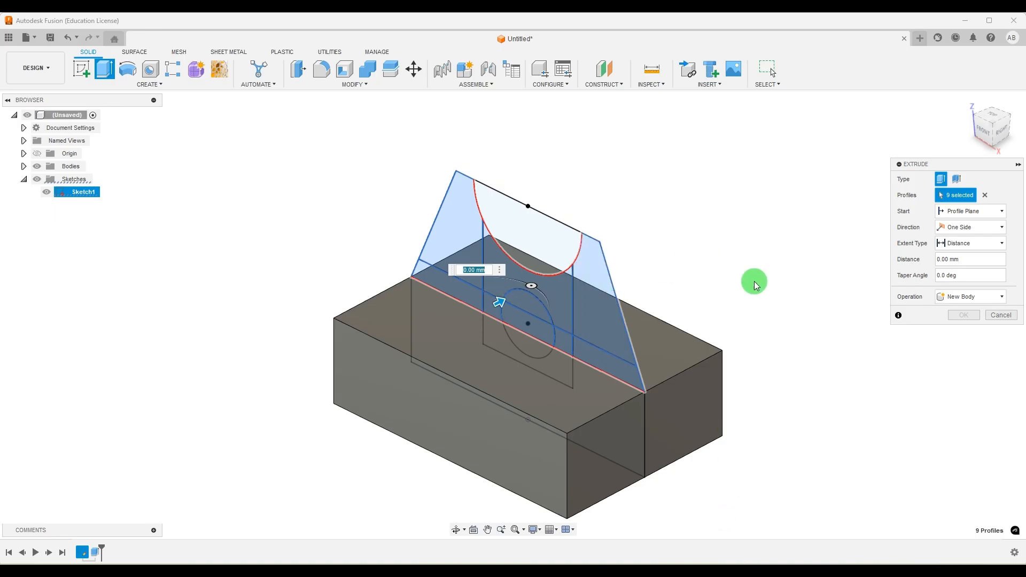
left_click(997, 227)
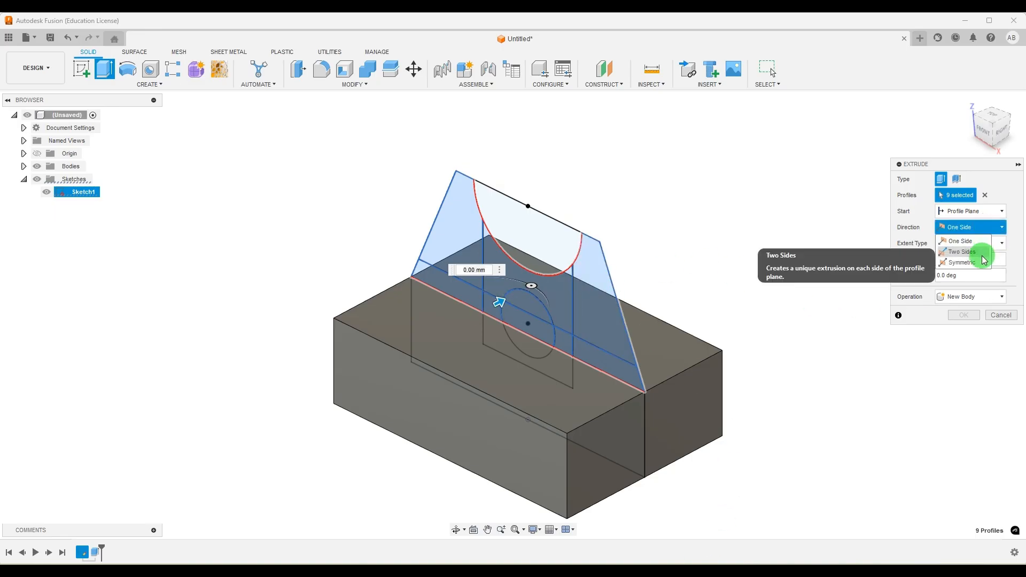
left_click(979, 262)
left_click(960, 259)
left_click(956, 275)
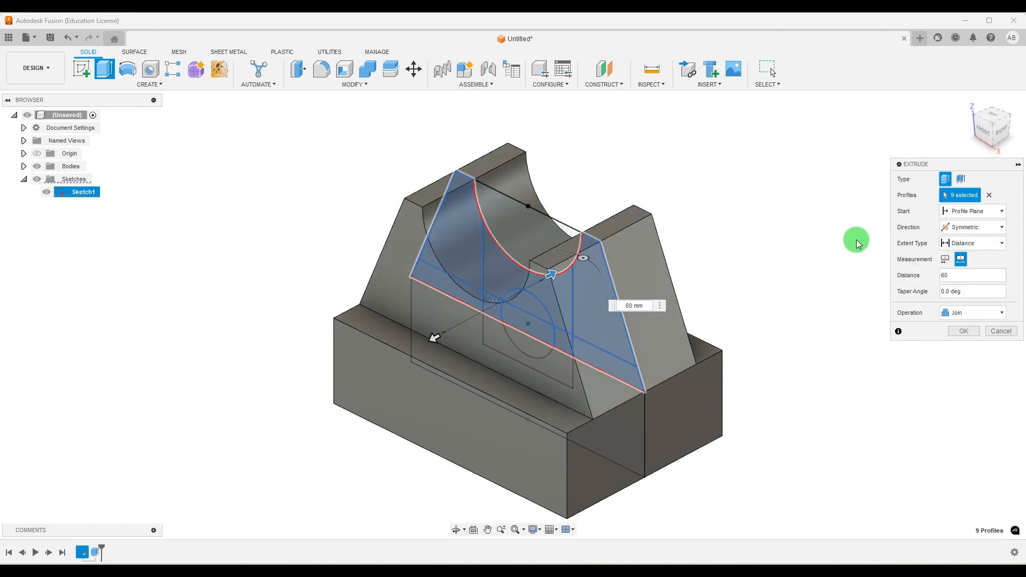
scroll(595, 277, "down", 3)
middle_click_drag(772, 223, 791, 232, "shift")
left_click(961, 335)
Step: Consult the reference drawing, and select the four trapezoid profiles above the upper horizontal line for an extrusion, hiding the body during selection
scroll(714, 283, "down", 5)
middle_click_drag(707, 299, 693, 282, "shift")
scroll(390, 231, "up", 3)
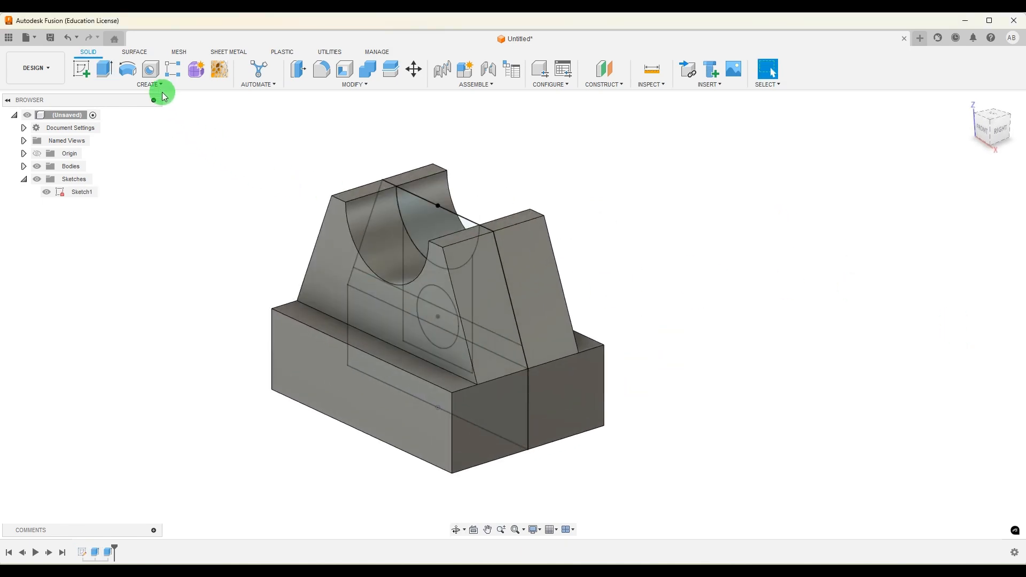
left_click(556, 571)
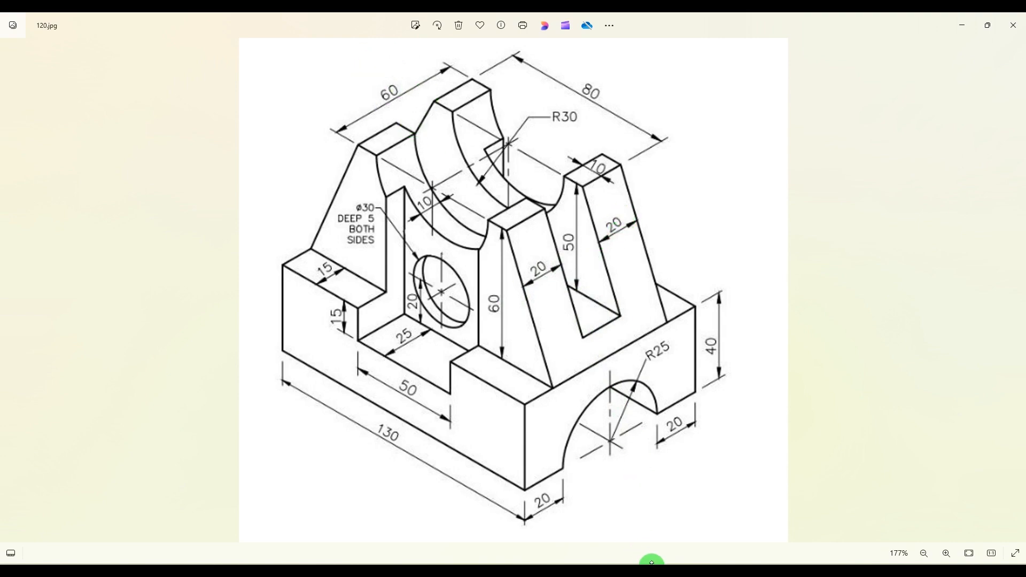
key("alt+Tab")
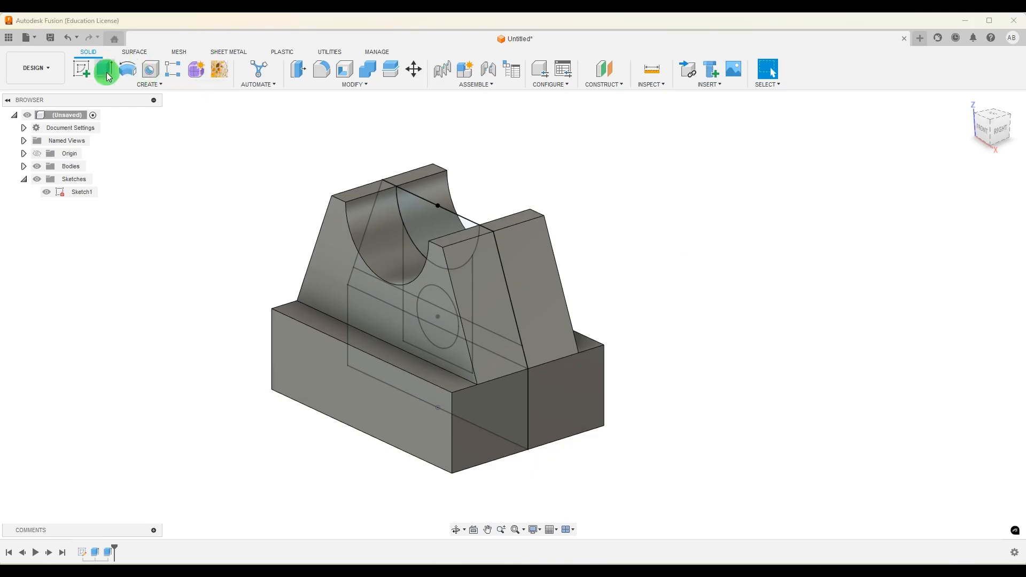
left_click(105, 69)
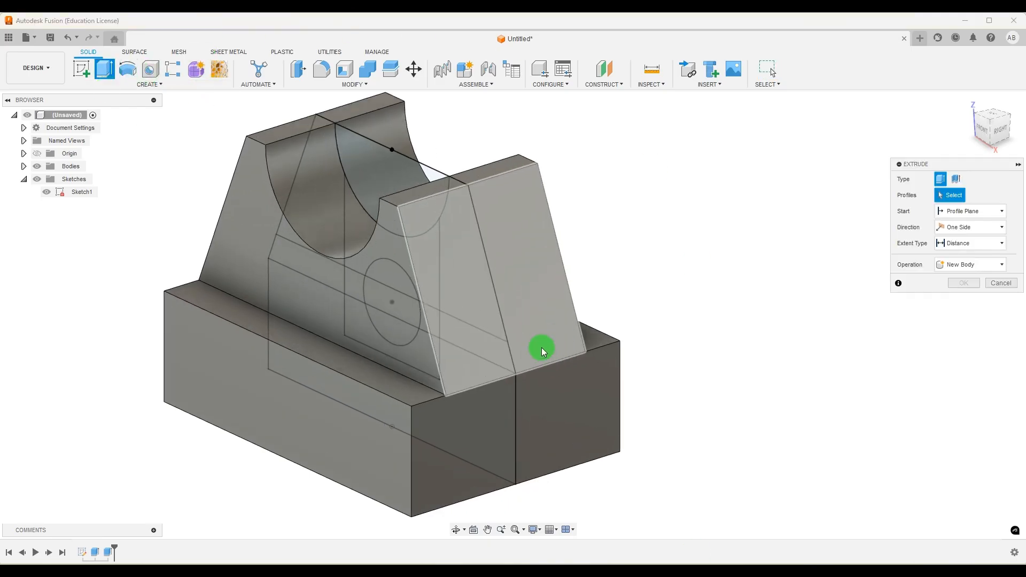
left_click(24, 167)
left_click(46, 179)
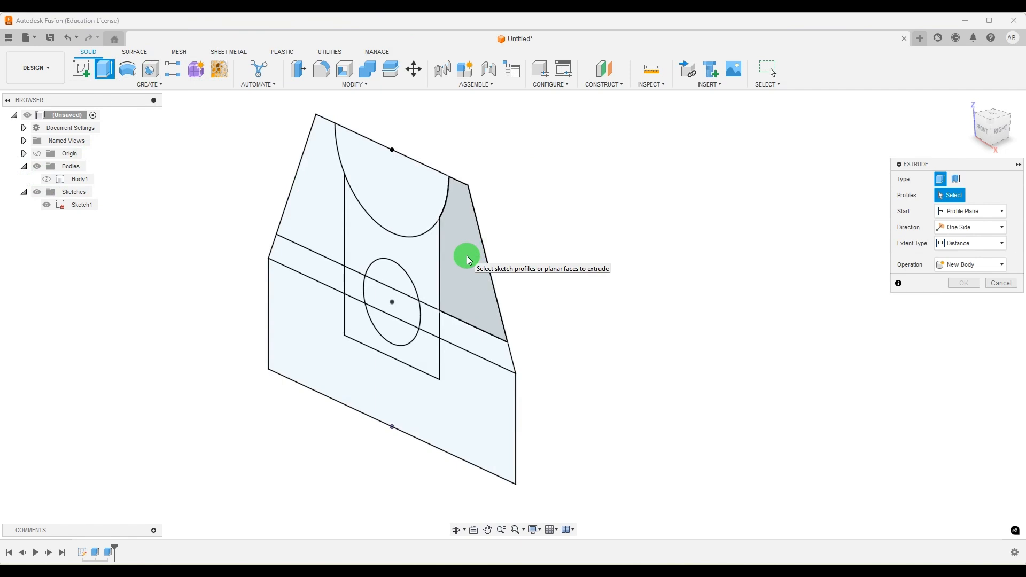
left_click(467, 256)
left_click(427, 261)
left_click(401, 275)
left_click(317, 236)
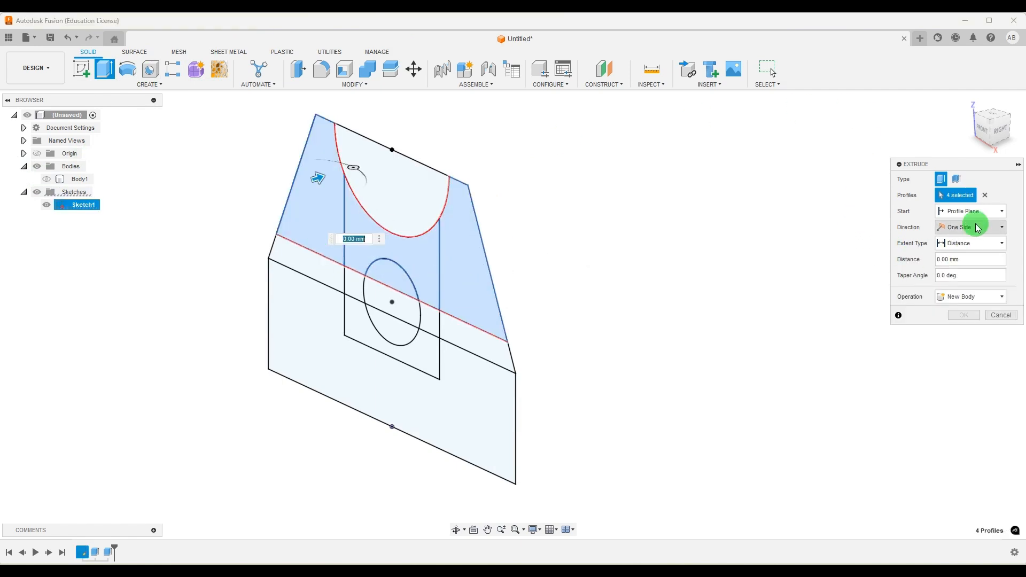
left_click(46, 179)
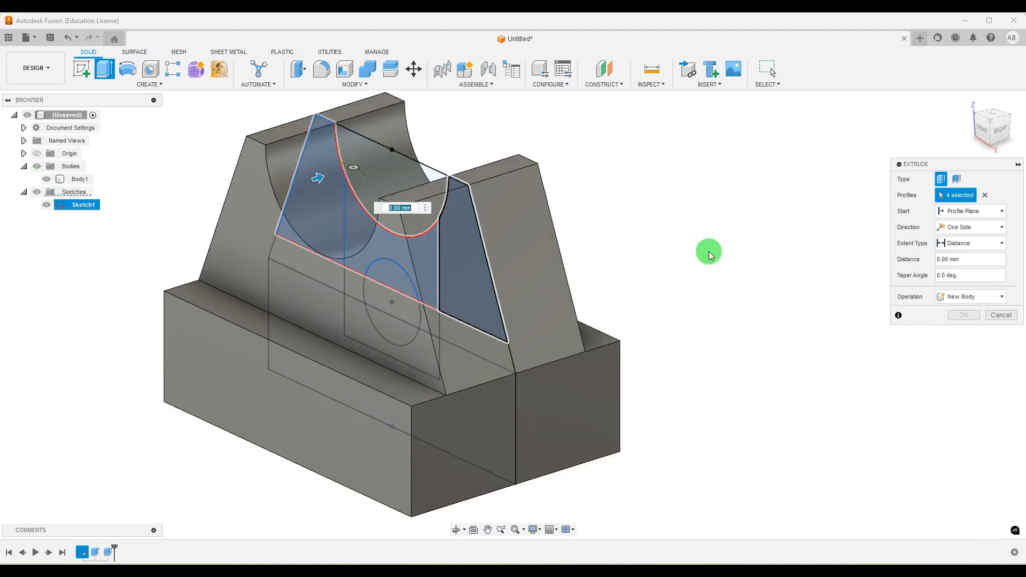
Step: Cut the selected profiles symmetrically through the trapezoid block with a whole length of 20 mm
left_click(970, 227)
left_click(965, 262)
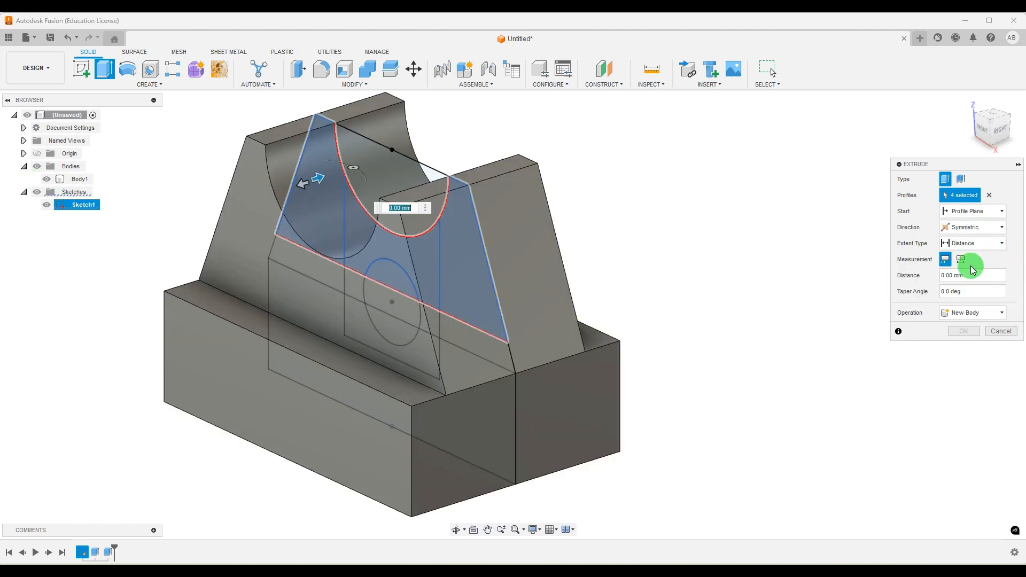
left_click(945, 275)
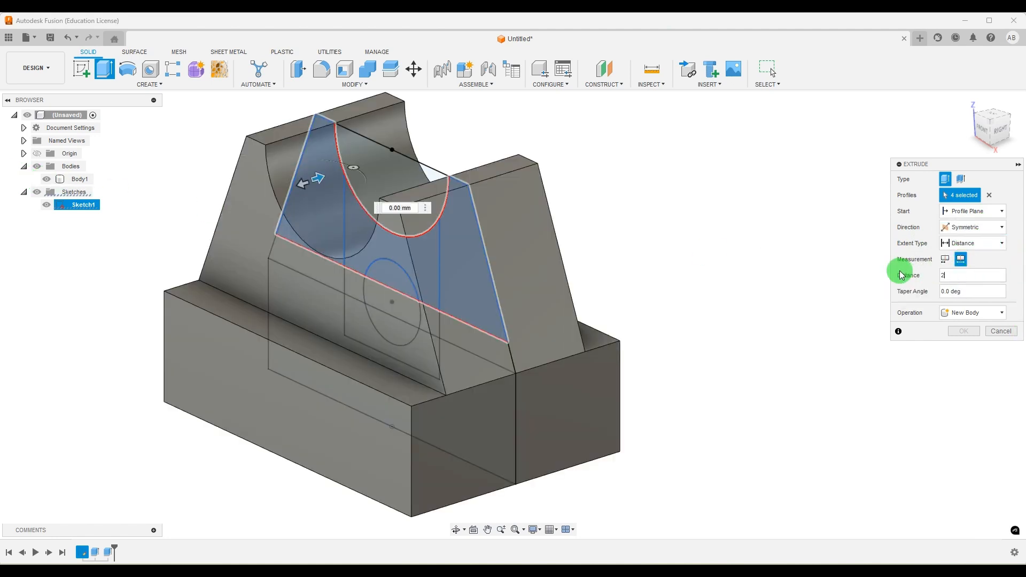
type("0")
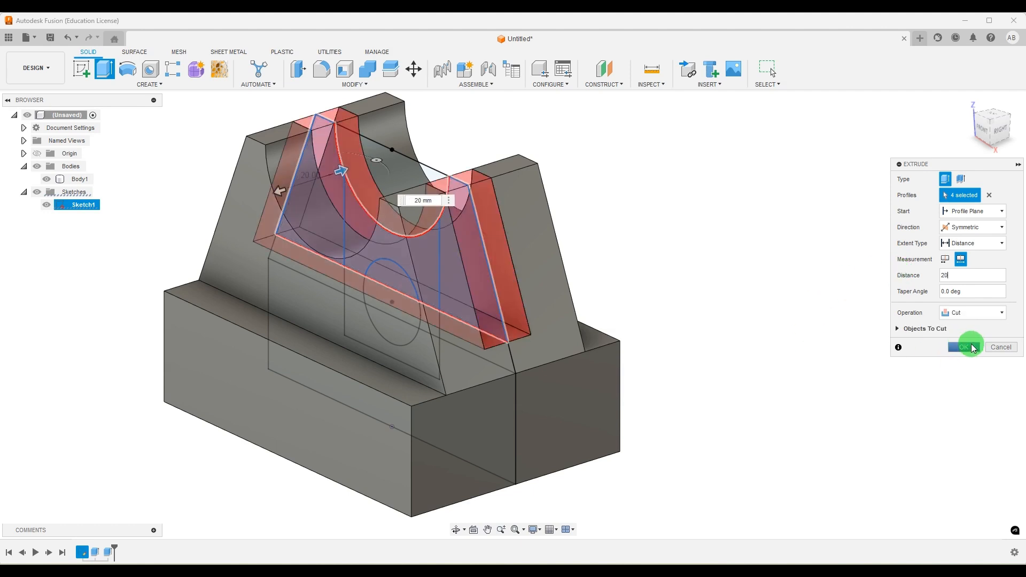
left_click(963, 347)
Step: Consult the reference drawing, and select all seven profiles inside the central rectangle below the large arc for an extrusion, hiding the body during selection
middle_click_drag(740, 235, 678, 438, "shift")
left_click(718, 564)
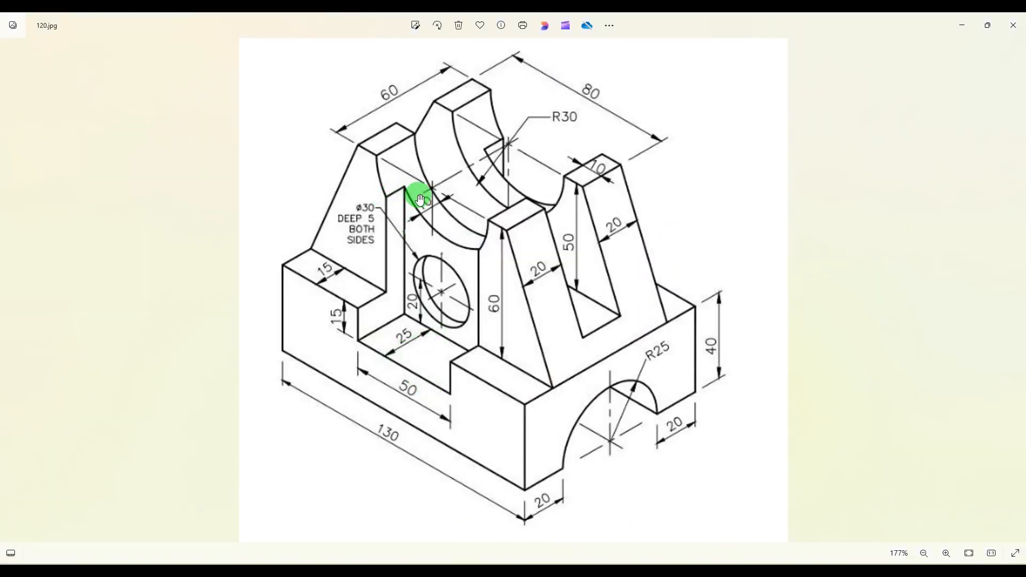
left_click(695, 569)
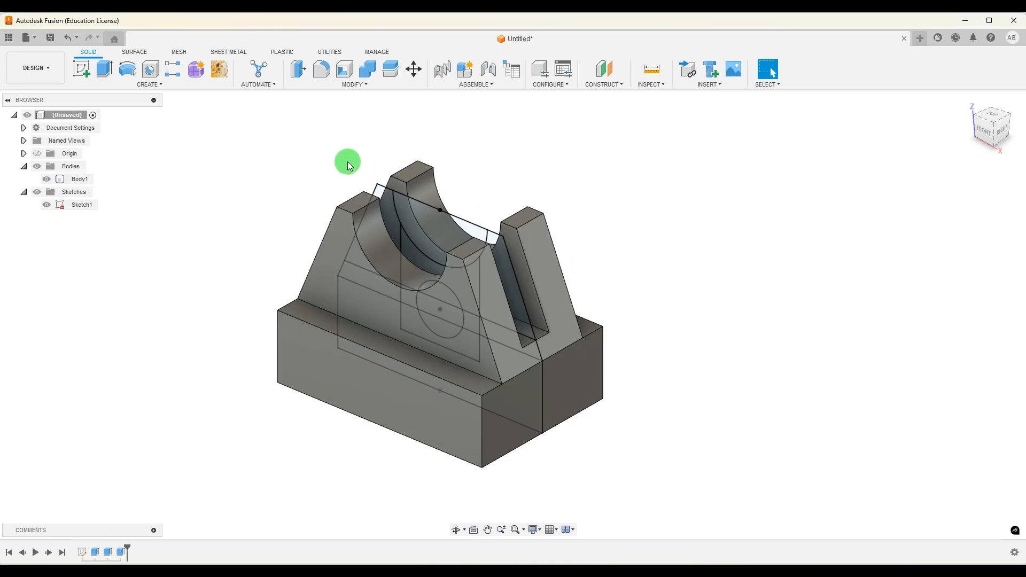
left_click(103, 75)
left_click(47, 179)
scroll(438, 332, "up", 2)
left_click(405, 344)
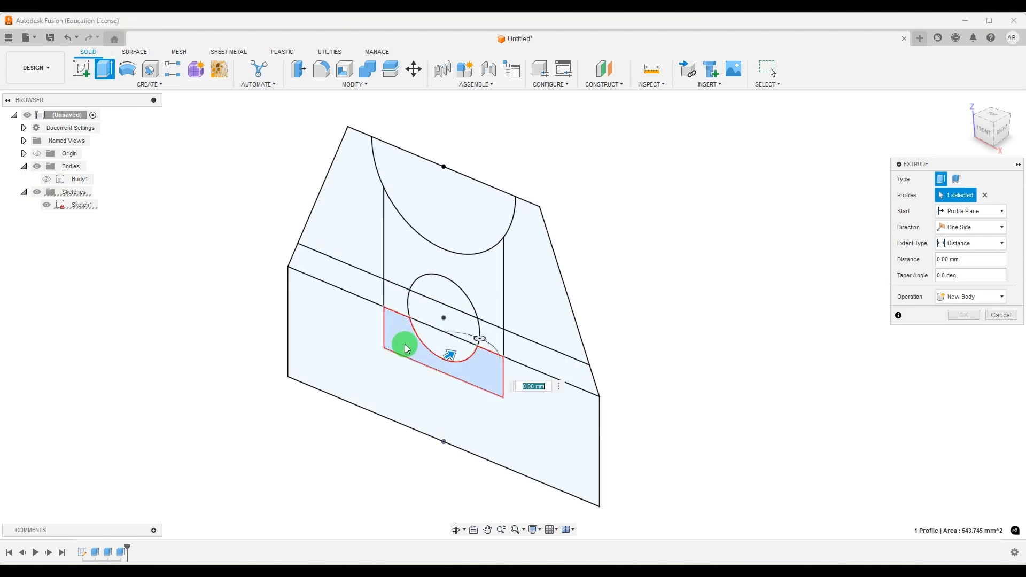
left_click(432, 341)
scroll(497, 336, "up", 2)
left_click(462, 332)
left_click(446, 327)
left_click(361, 274)
left_click(383, 236)
left_click(433, 283)
Step: Cut the selected profiles into the body starting from the base's front face, to the drawing's 25 mm depth
scroll(655, 332, "down", 3)
left_click(997, 209)
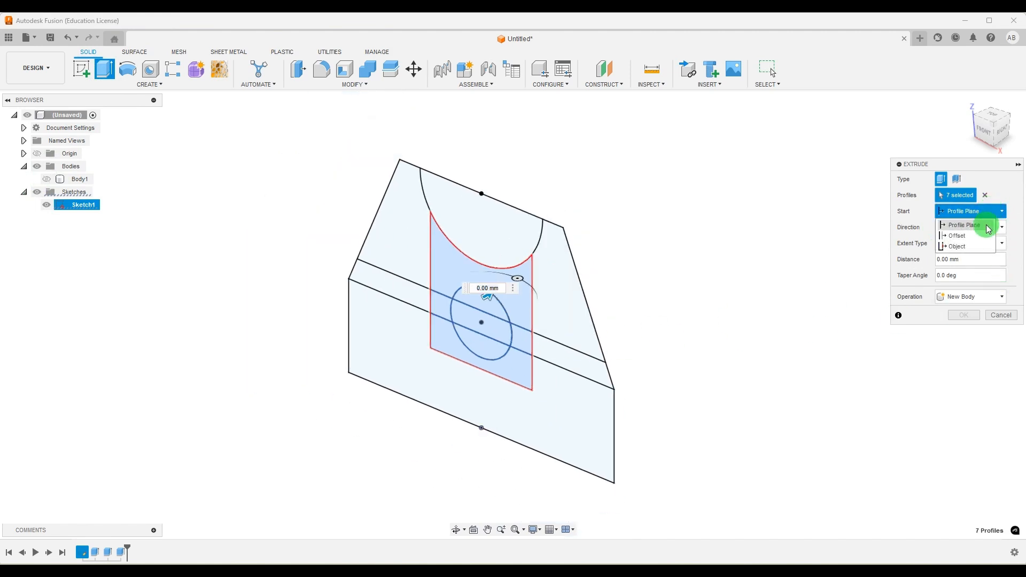
left_click(977, 245)
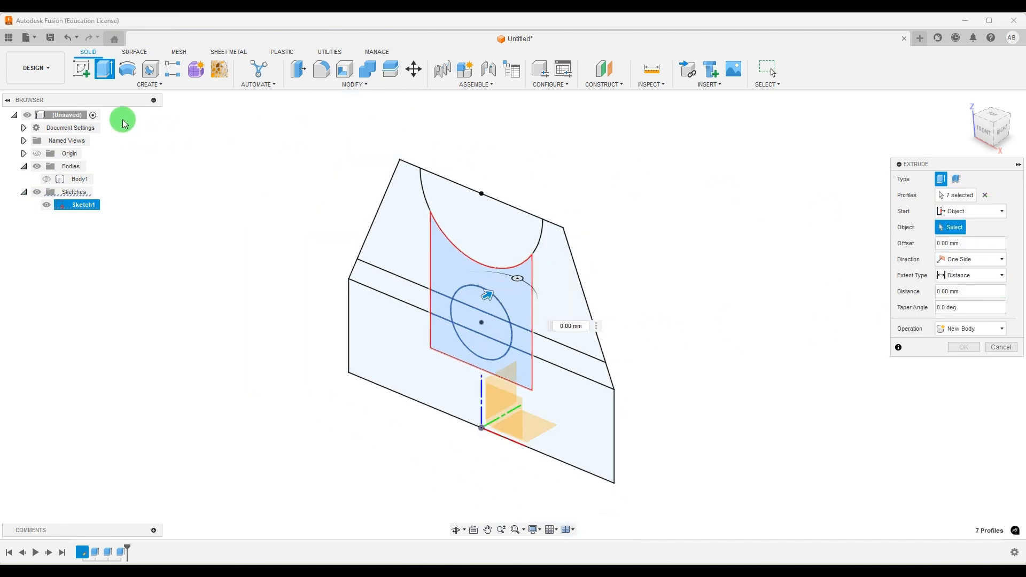
left_click(48, 179)
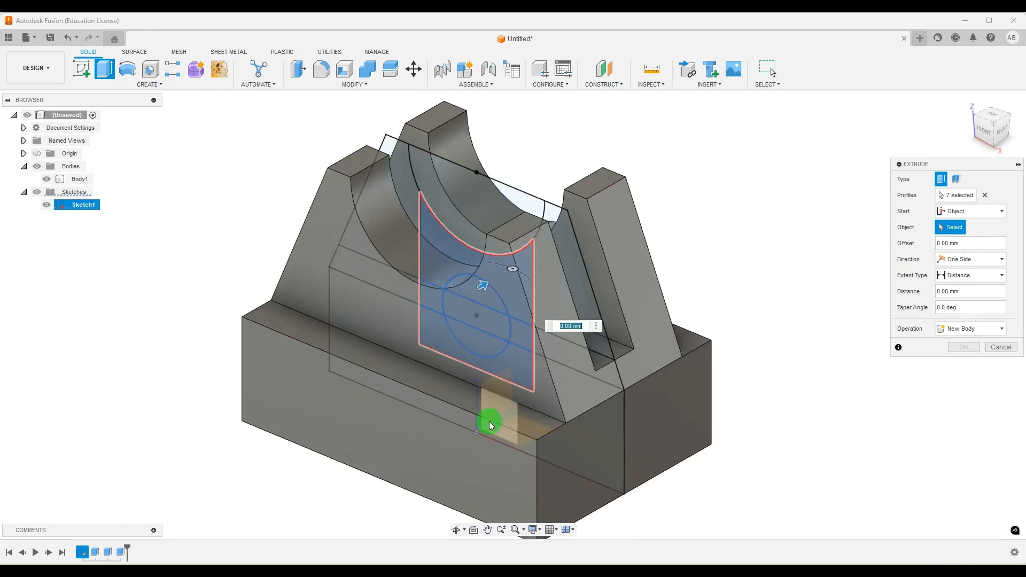
left_click(353, 422)
left_click_drag(395, 345, 447, 310)
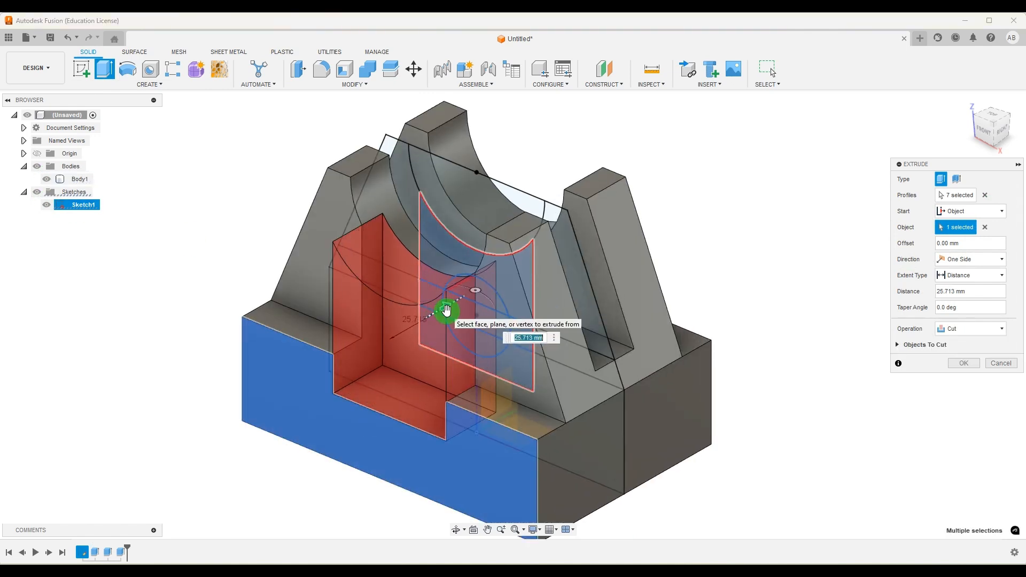
key("Return")
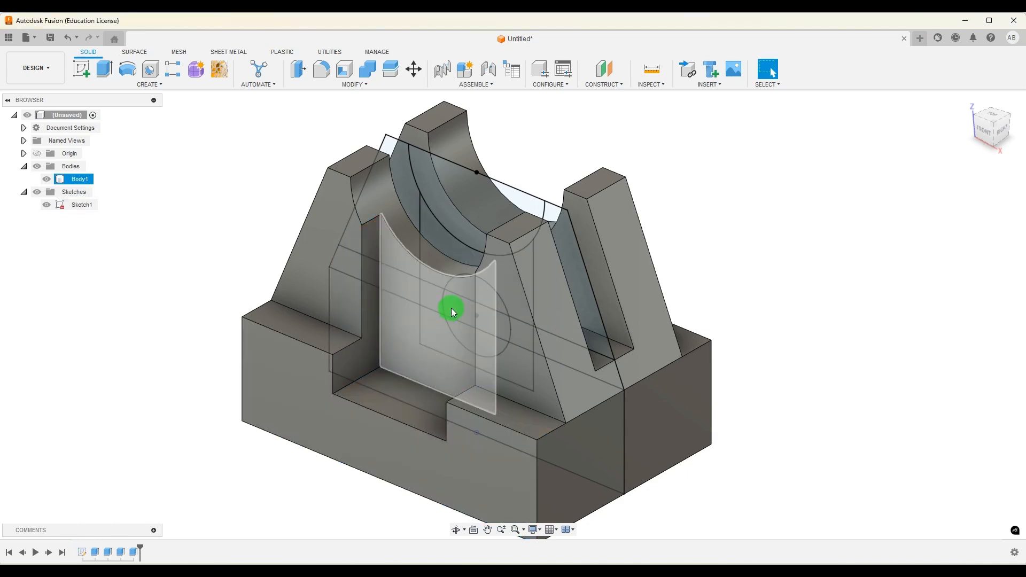
Step: Hide the body and select the same seven central rectangle profiles, viewed from the rear, for a second extrusion
mouse_move(754, 230)
middle_mouse_down("shift")
mouse_move(776, 252)
mouse_move(729, 257)
middle_mouse_up("shift")
left_click(51, 180)
left_click(101, 70)
scroll(488, 370, "up", 1)
left_click(451, 368)
left_click(466, 351)
left_click(436, 320)
left_click(477, 307)
left_click(511, 299)
left_click(511, 238)
left_click(482, 268)
scroll(615, 310, "down", 2)
Step: Set the extrusion to start from an object and run to one side, and show the body again
left_click(969, 227)
left_click(966, 266)
left_click(970, 211)
left_click(968, 244)
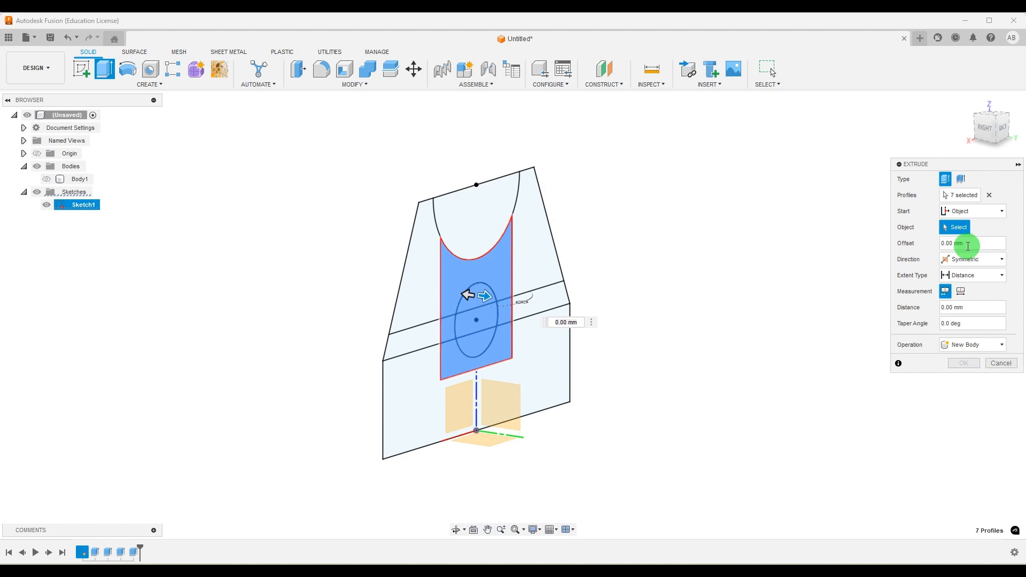
left_click(973, 260)
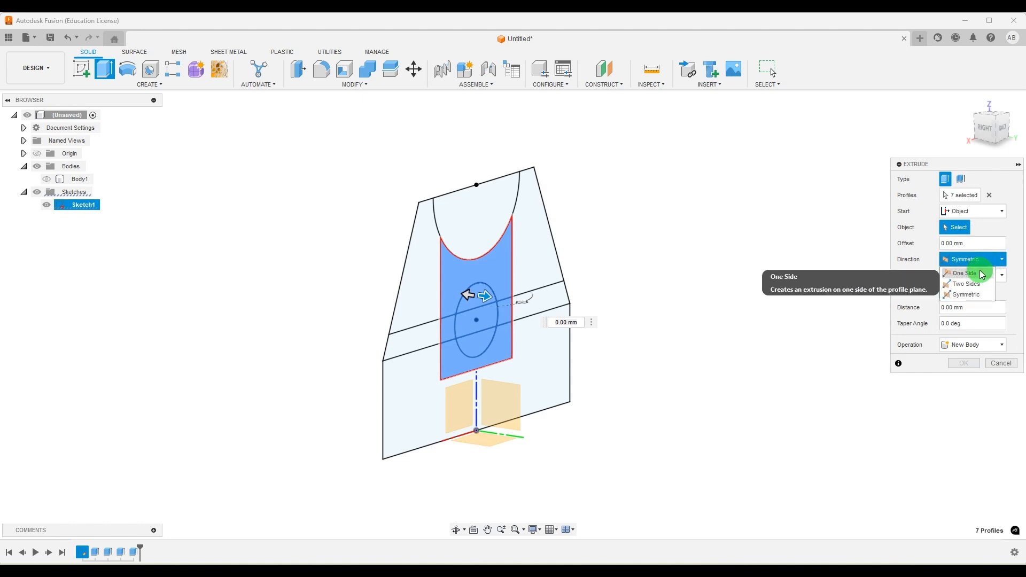
left_click(965, 270)
mouse_move(686, 236)
middle_mouse_down("shift")
mouse_move(747, 241)
mouse_move(678, 234)
mouse_move(692, 255)
middle_mouse_up("shift")
left_click(46, 179)
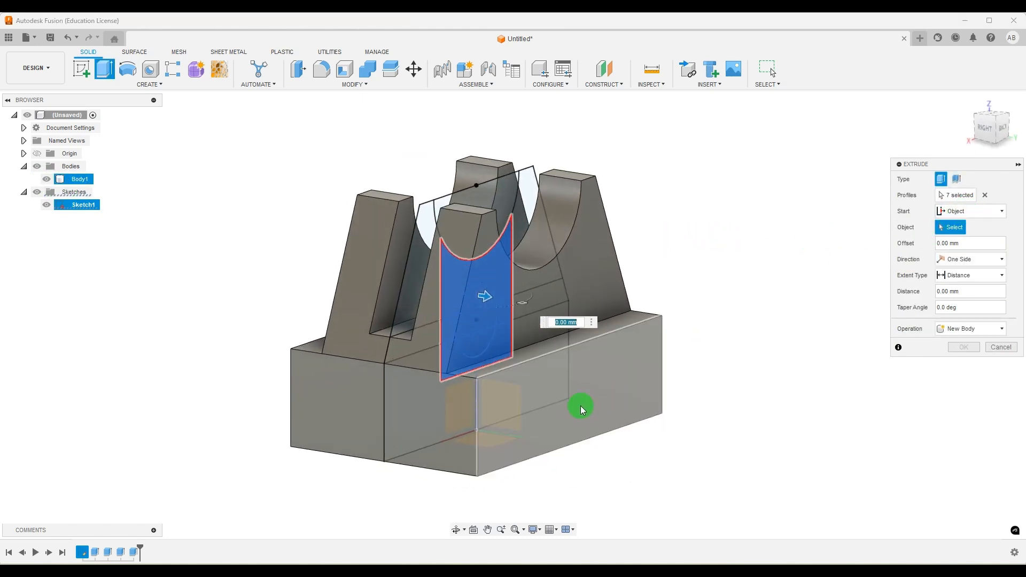
Step: Use the base's rear face as the start object and cut the pocket with a distance of -25 mm
left_click(592, 387)
left_click_drag(580, 317, 544, 307)
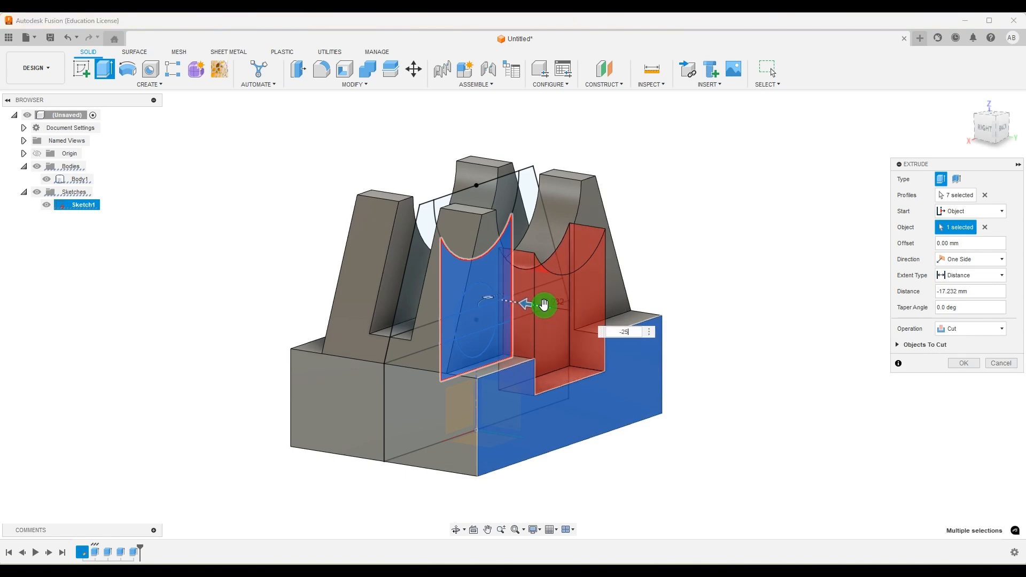
type("-25")
key("Return")
left_click(959, 365)
Step: Consult the reference drawing, and select the three profiles that make up the circle for an extrusion, hiding the body during selection
middle_click_drag(683, 293, 593, 304, "shift")
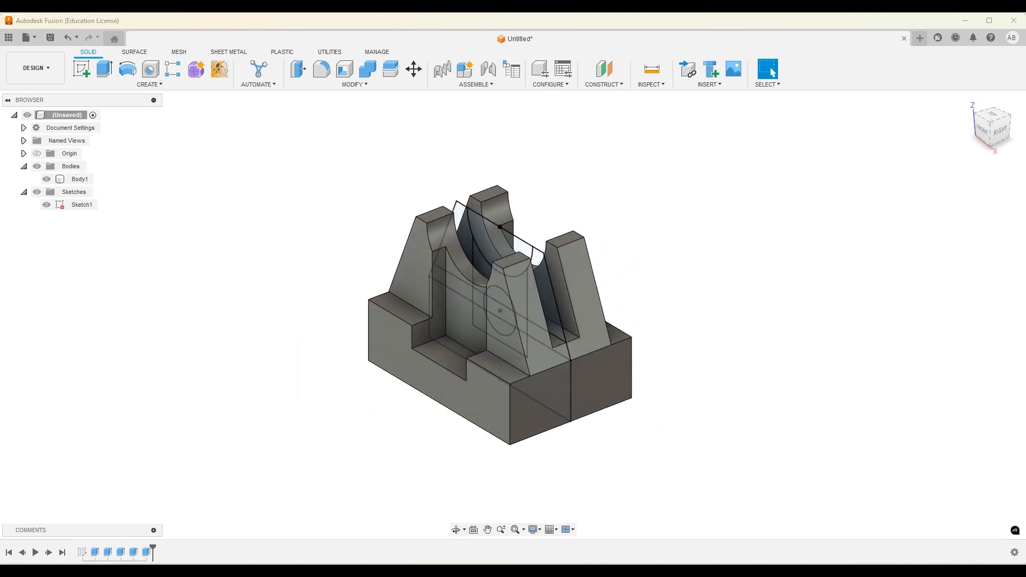
key("alt+Tab")
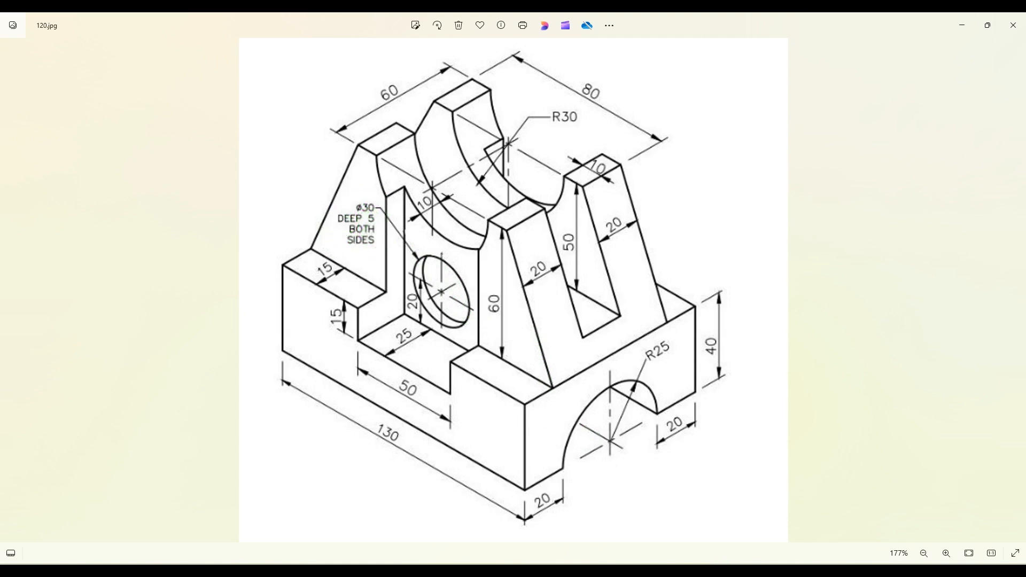
key("alt+Tab")
left_click(104, 69)
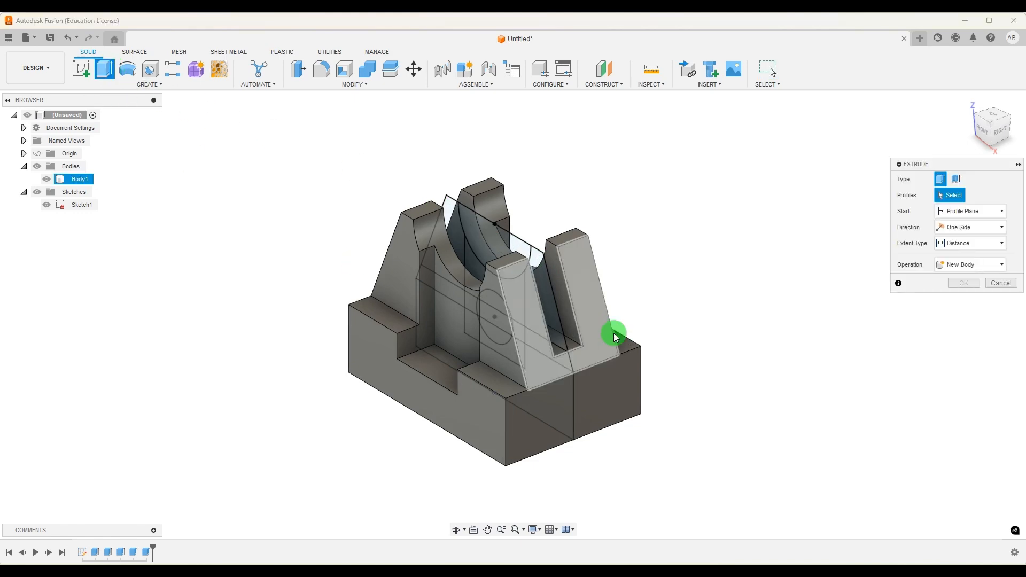
scroll(600, 328, "up", 3)
middle_click_drag(696, 308, 665, 301, "shift")
scroll(450, 290, "up", 4)
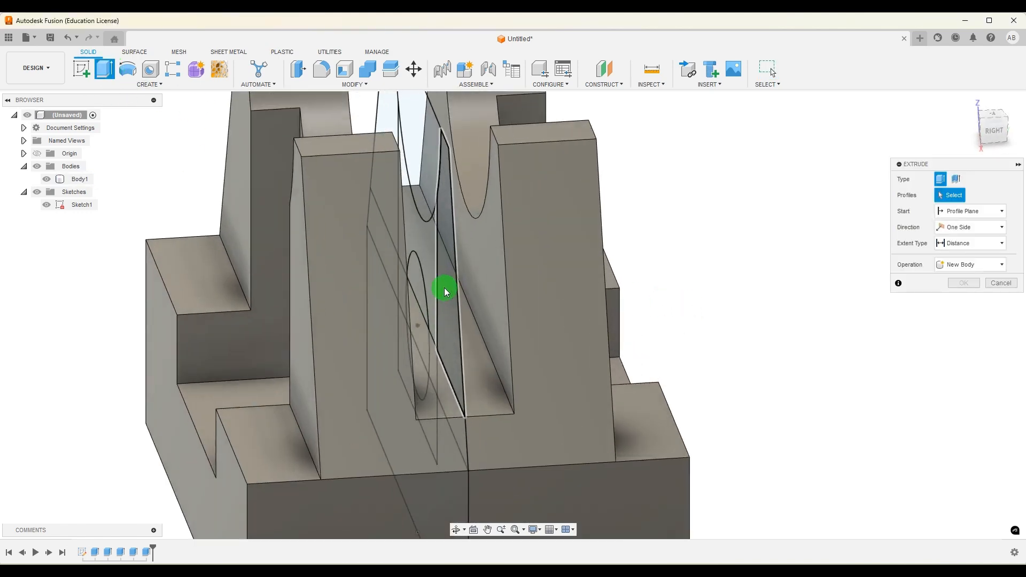
left_click(46, 179)
mouse_move(592, 235)
middle_mouse_down("shift")
mouse_move(628, 228)
mouse_move(613, 235)
middle_mouse_up("shift")
scroll(449, 294, "down", 2)
left_click(337, 295)
left_click(326, 321)
left_click(332, 348)
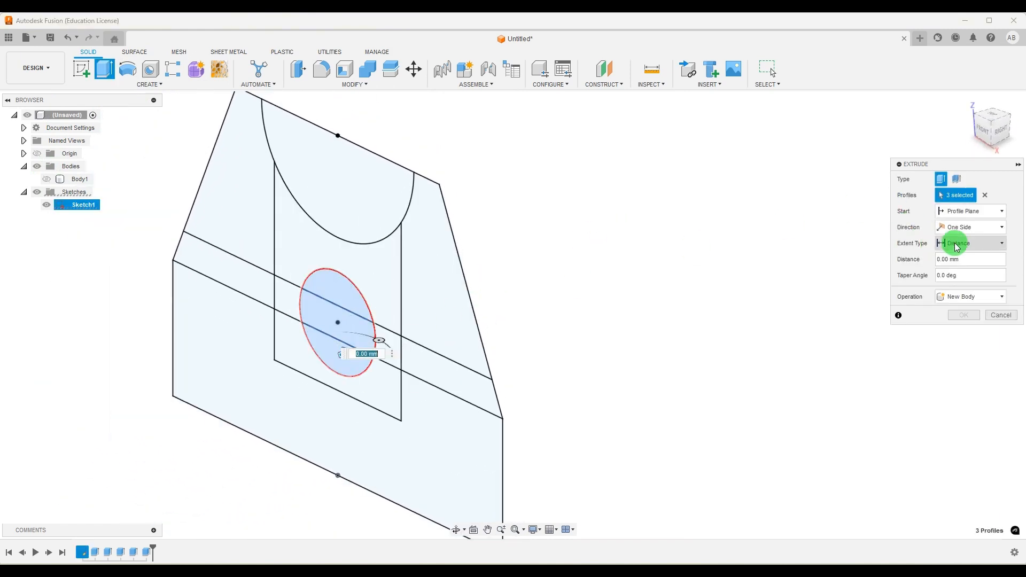
Step: Cut the circular recess into the front pocket's inner wall, using that face as the start object, to the drawing's 5 mm depth
middle_click_drag(552, 225, 572, 224, "shift")
left_click(50, 182)
left_click(972, 211)
left_click(962, 247)
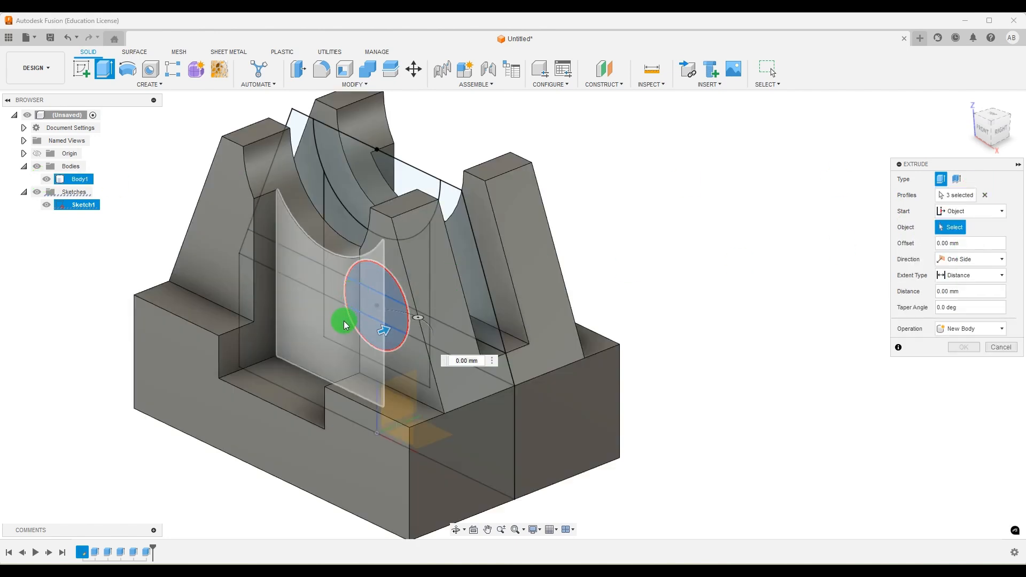
left_click(333, 337)
left_click_drag(337, 346, 360, 341)
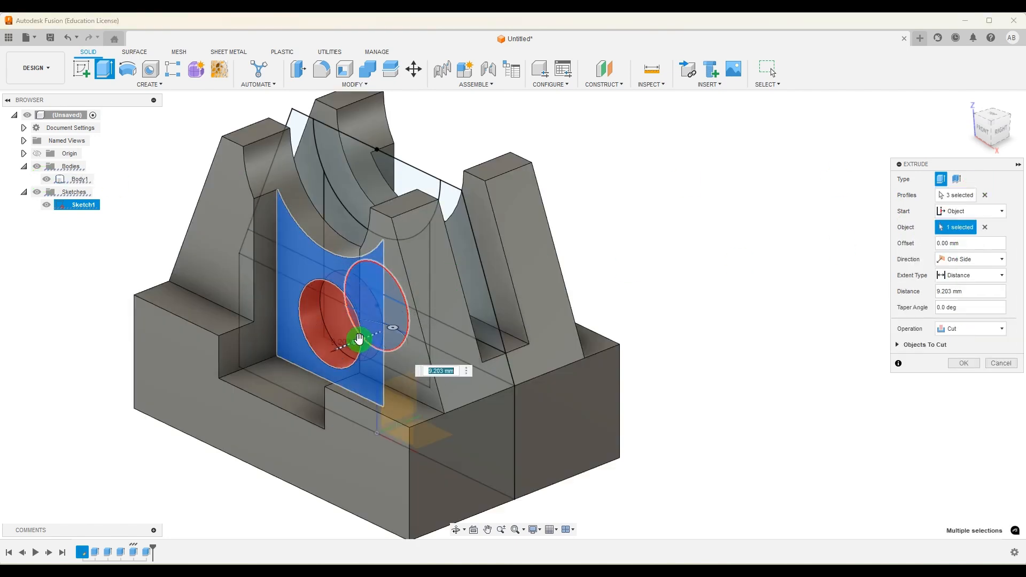
key("Return")
scroll(717, 248, "down", 3)
middle_click_drag(717, 248, 660, 240, "shift")
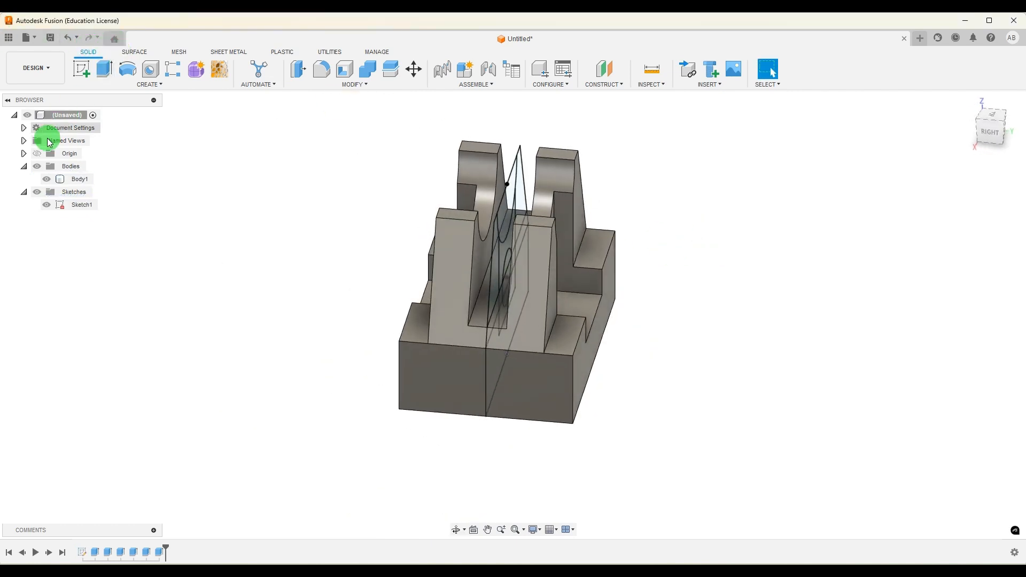
left_click(46, 180)
left_click(103, 69)
mouse_move(761, 283)
middle_mouse_down("shift")
mouse_move(753, 302)
mouse_move(717, 276)
middle_mouse_up("shift")
left_click(375, 247)
left_click(375, 270)
left_click(378, 298)
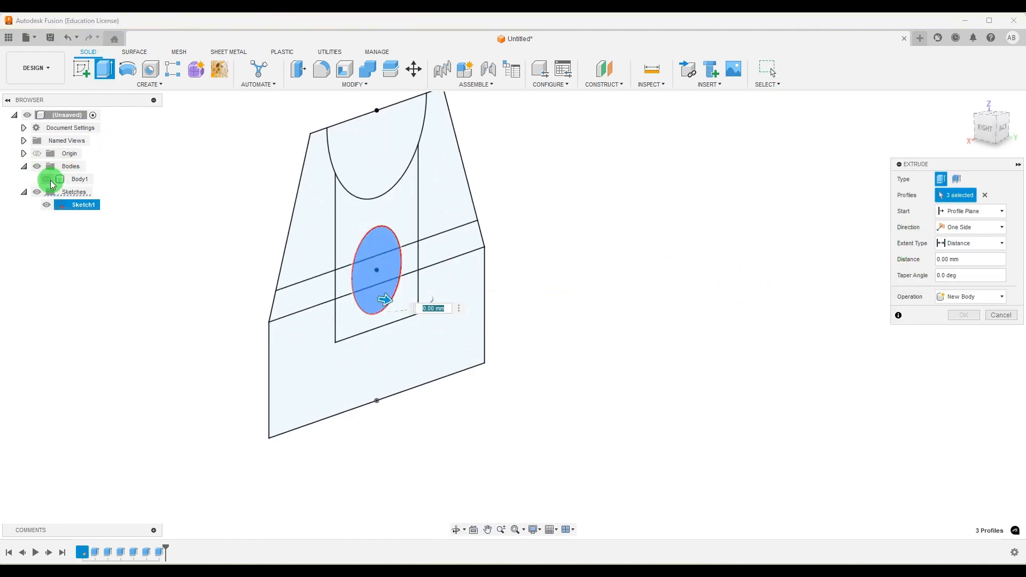
left_click(45, 182)
left_click(973, 211)
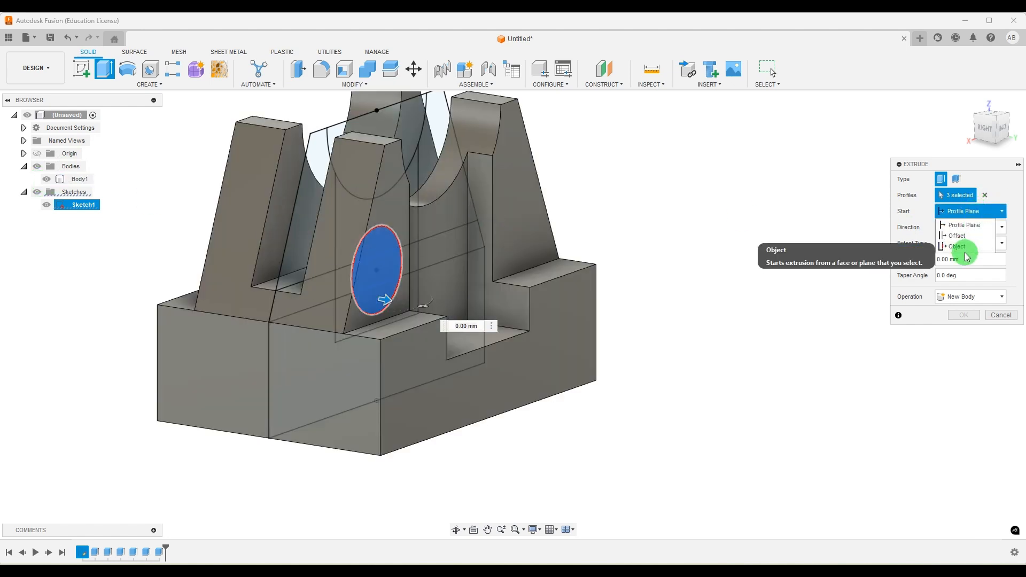
left_click(966, 248)
left_click(549, 347)
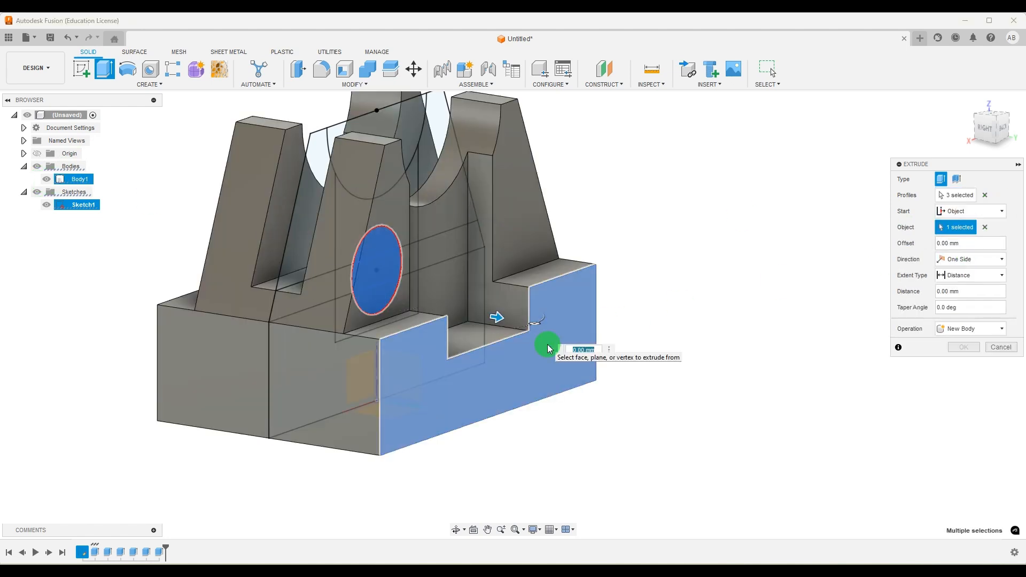
right_click(549, 348)
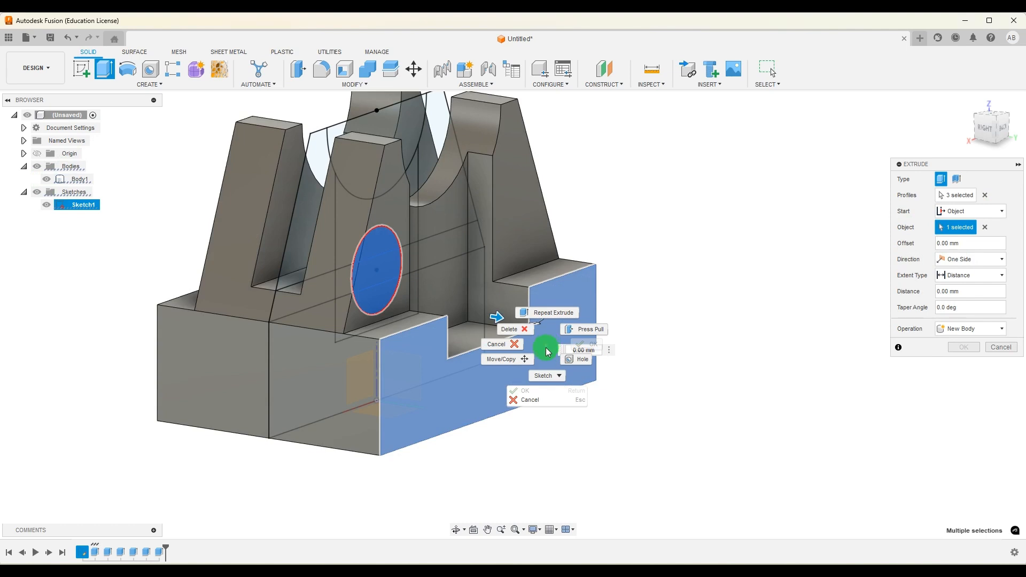
left_click(543, 400)
Step: Select the three circle profiles, viewed from the rear, for a new extrusion with the body hidden
scroll(645, 313, "down", 2)
middle_click_drag(645, 313, 644, 282, "shift")
left_click(102, 69)
scroll(558, 288, "up", 2)
left_click(394, 252)
left_click(396, 282)
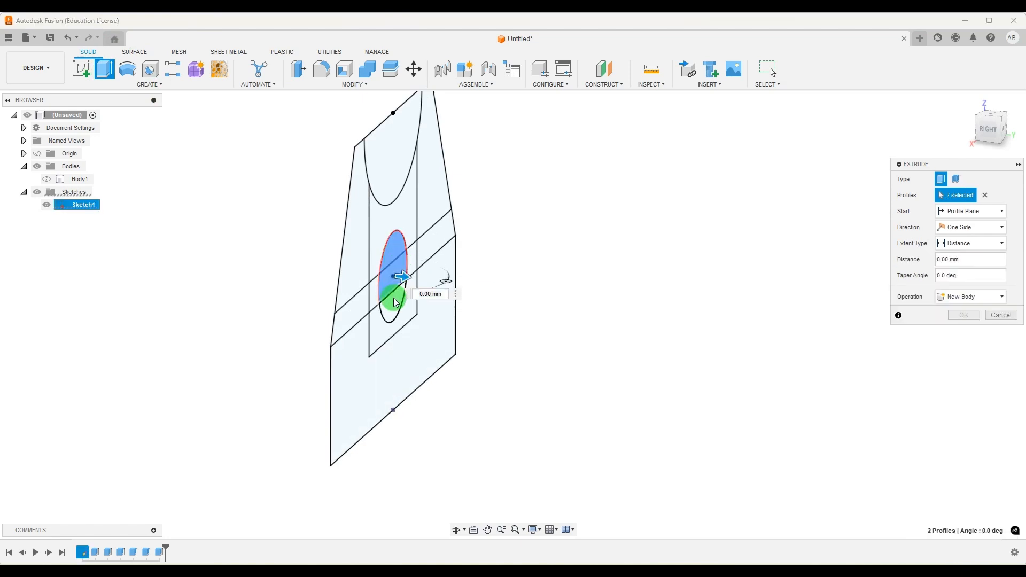
left_click(394, 302)
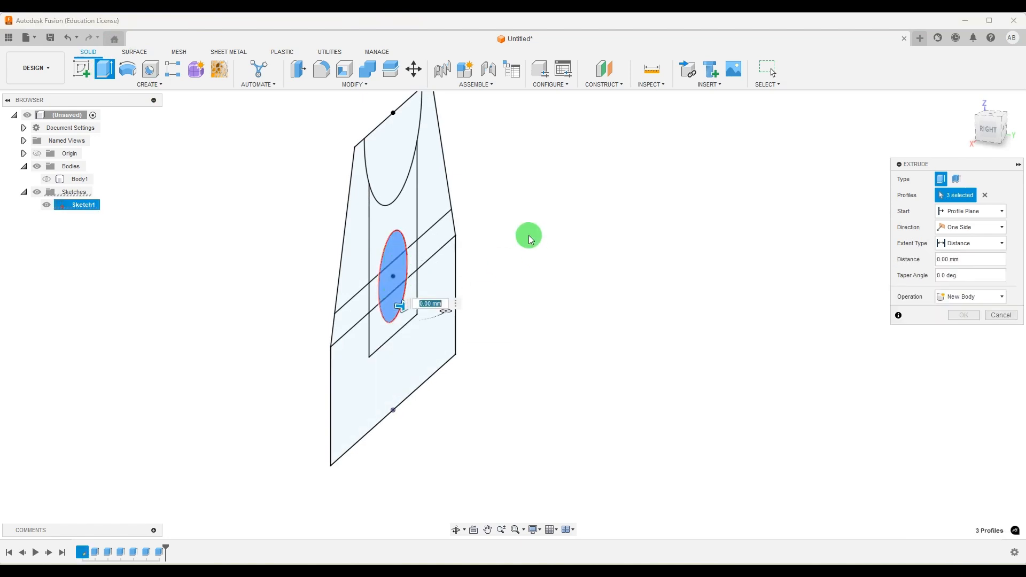
Step: Show the body and cut the circle from the rear pocket's inner wall as the start object, with a distance of -5 mm
left_click(46, 180)
left_click(966, 210)
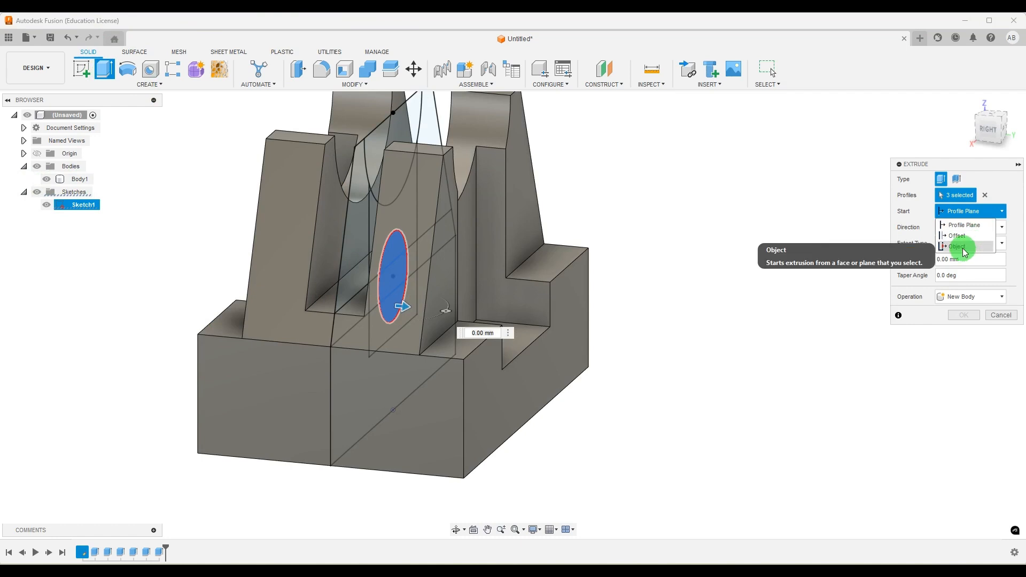
left_click(964, 248)
scroll(583, 274, "up", 2)
middle_click_drag(664, 267, 654, 252, "shift")
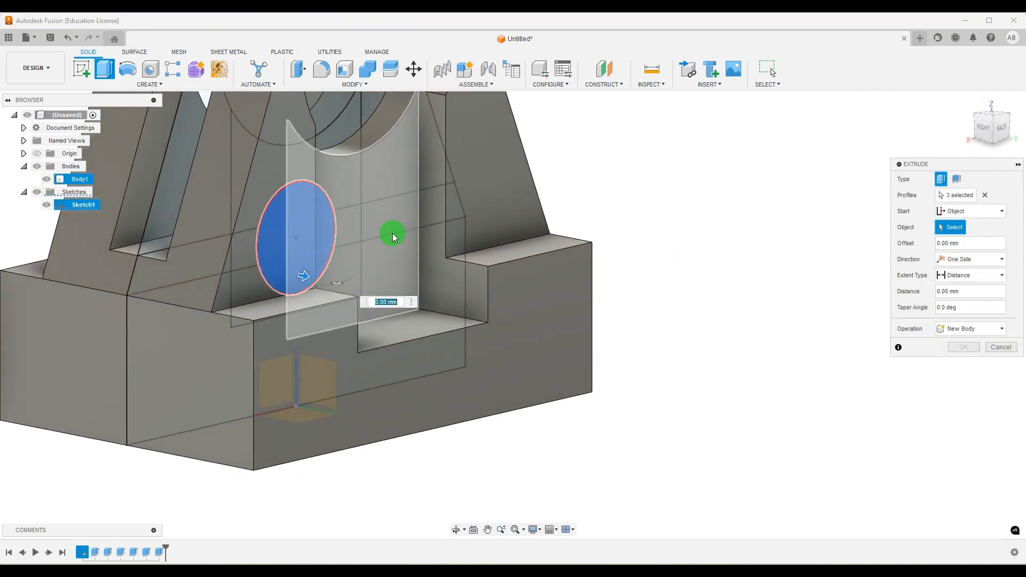
left_click(396, 252)
scroll(636, 296, "down", 3)
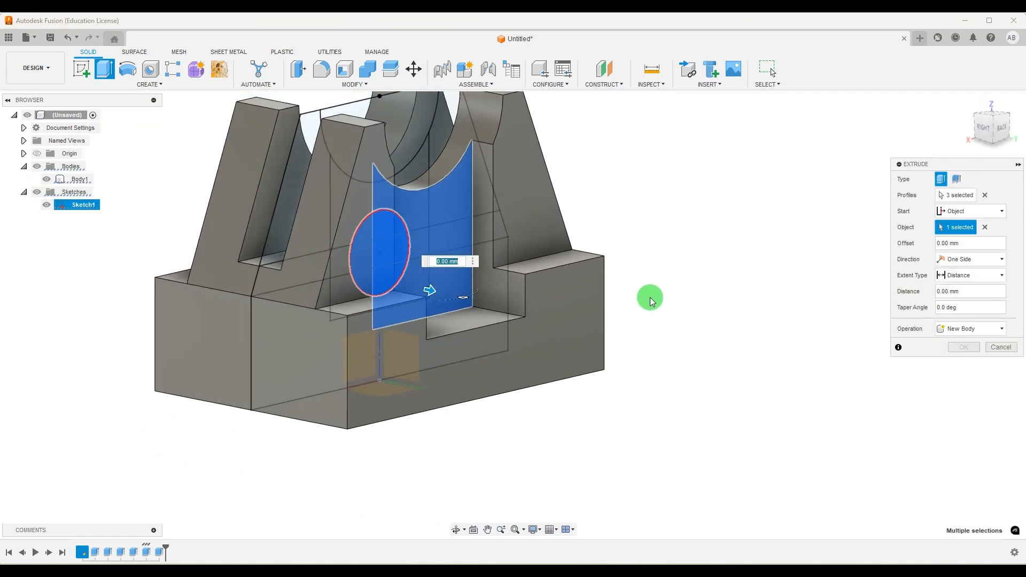
middle_click_drag(849, 279, 777, 275, "shift")
left_click_drag(508, 291, 491, 289)
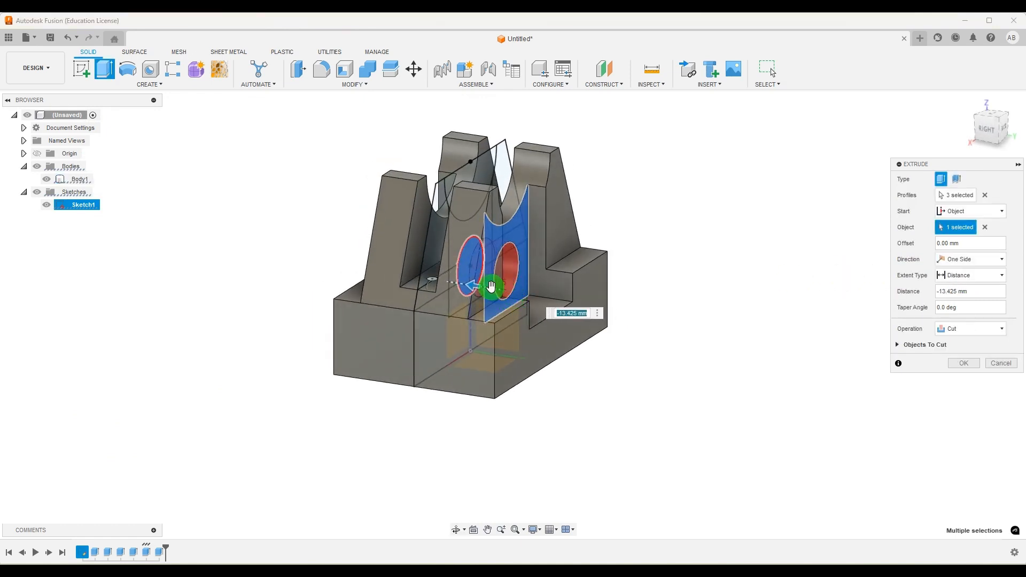
type("-5")
key("Return")
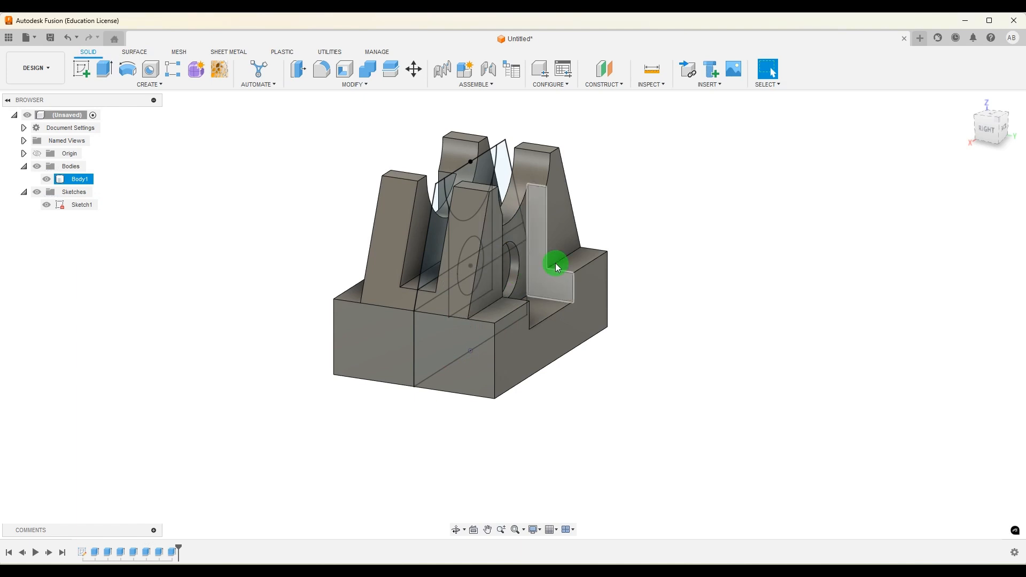
Step: Hide the sketch, and show the reference drawing in a smaller window beside the model for comparison
middle_click_drag(849, 319, 786, 315, "shift")
left_click(45, 208)
left_click(46, 206)
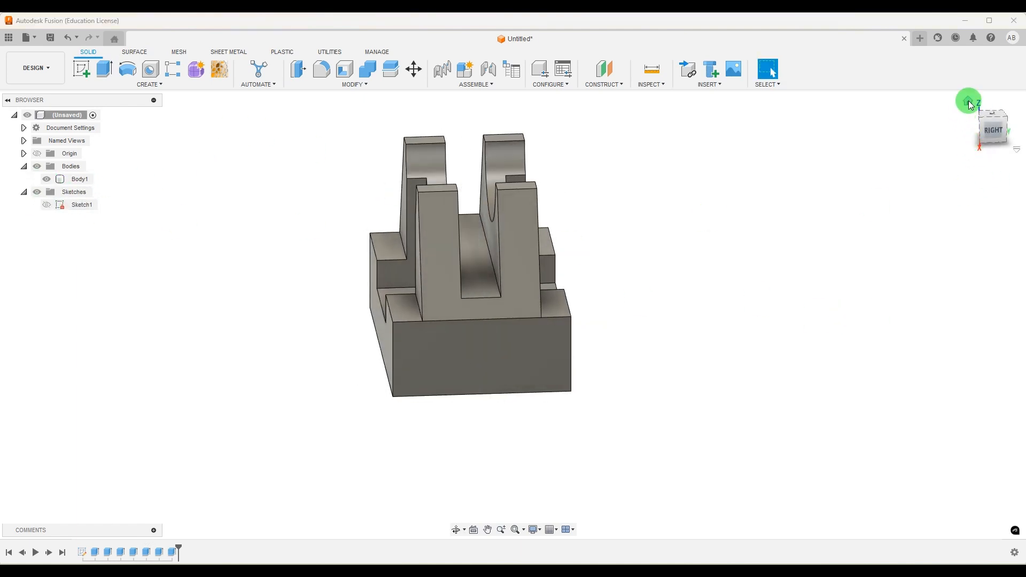
left_click(968, 101)
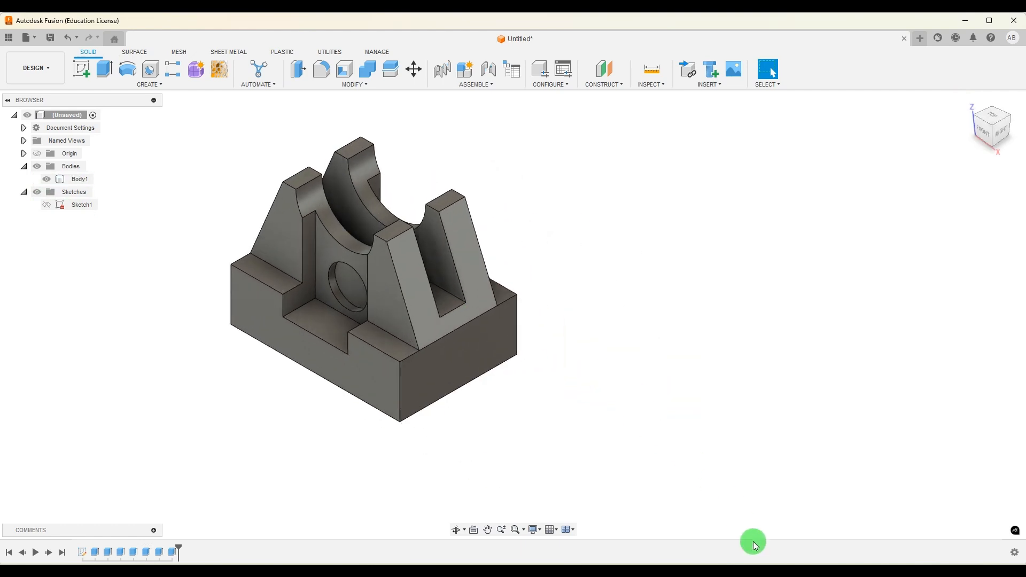
left_click(715, 564)
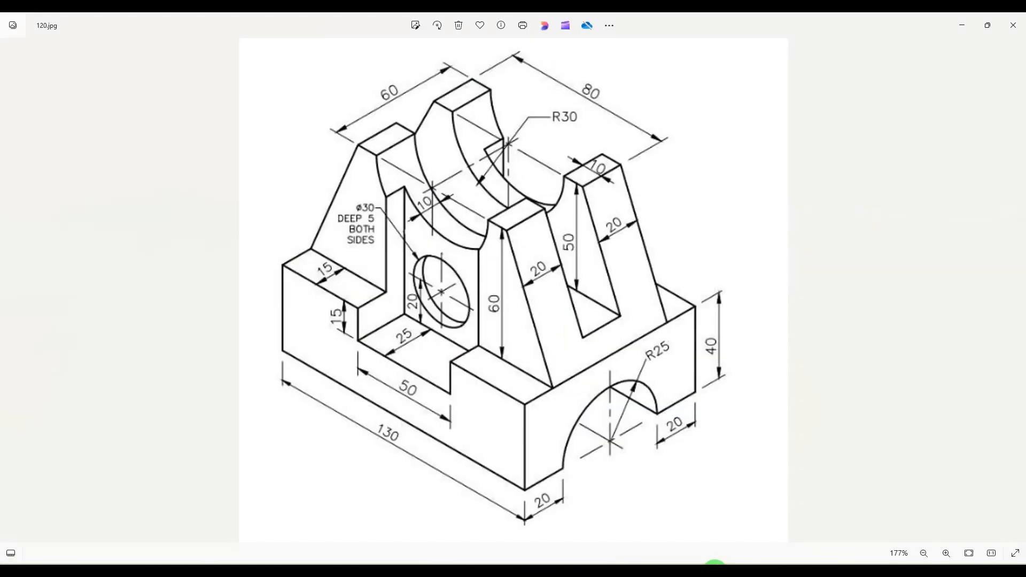
left_click(987, 25)
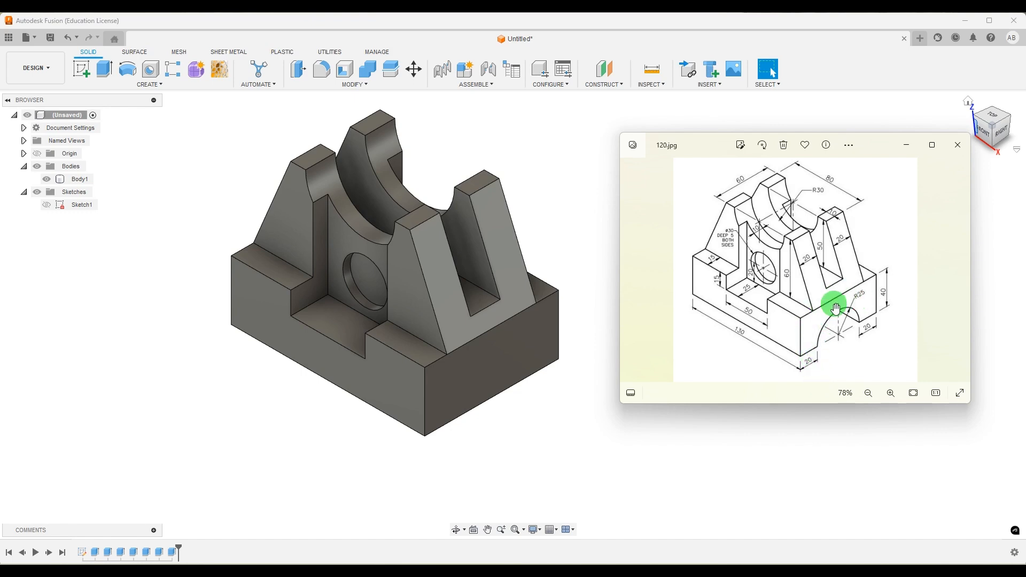
Step: Sketch a 180-degree center point arc of about 20 mm radius on the base's right end face, centred on its bottom edge
left_click(940, 152)
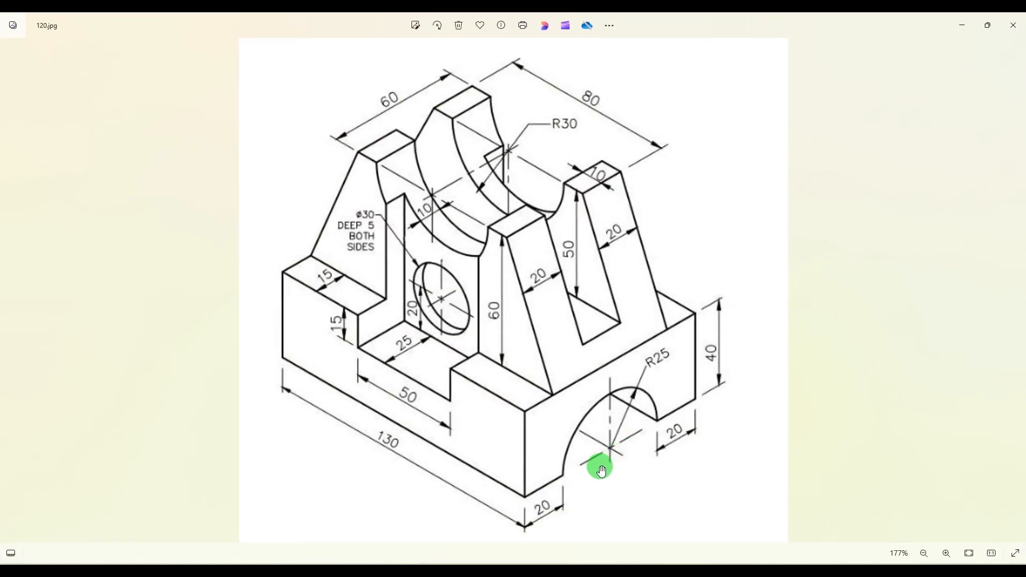
left_click(962, 25)
left_click(522, 344)
left_click(82, 75)
left_click(128, 83)
mouse_move(131, 128)
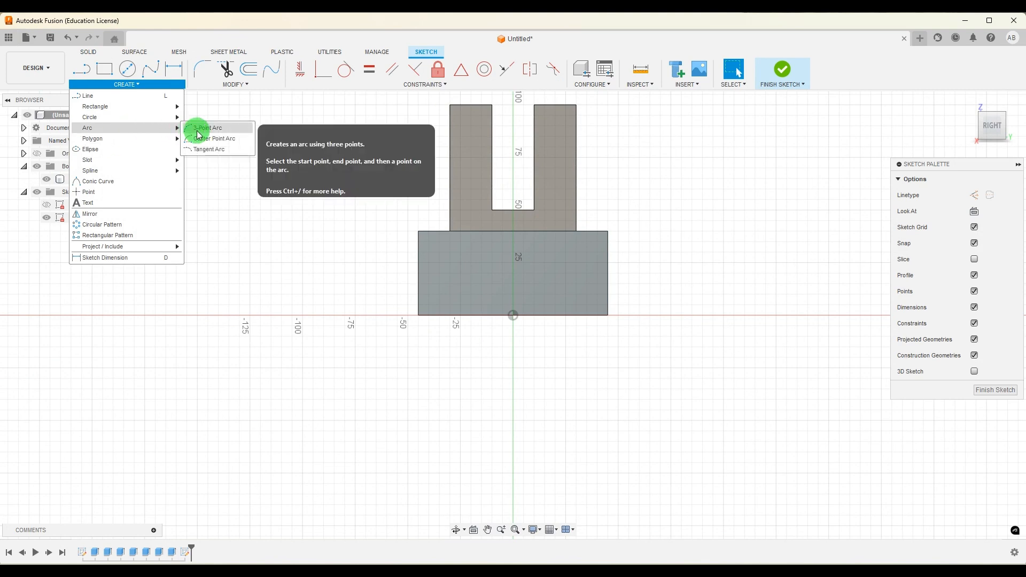
left_click(207, 137)
left_click(514, 316)
left_click(555, 315)
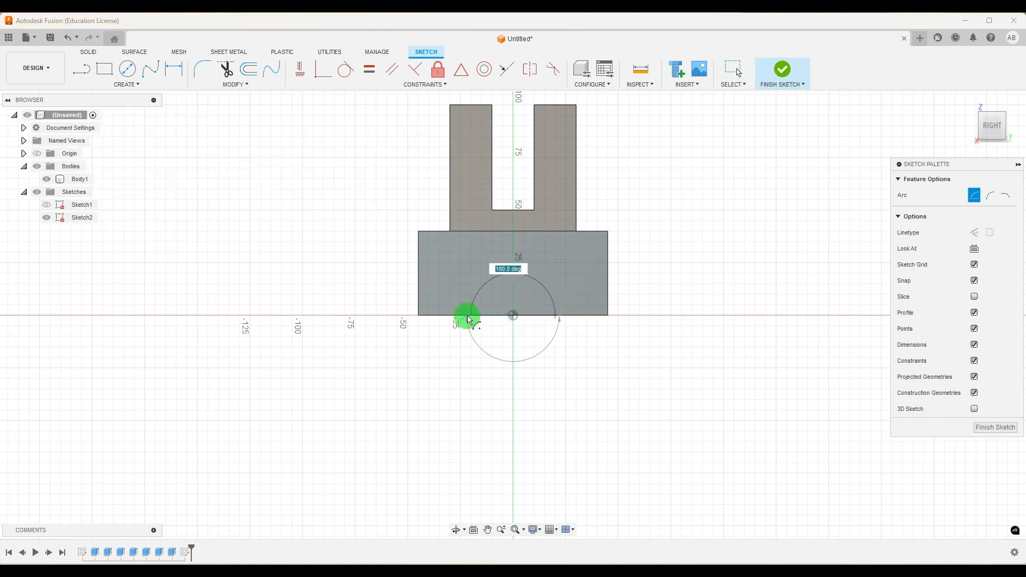
left_click(472, 316)
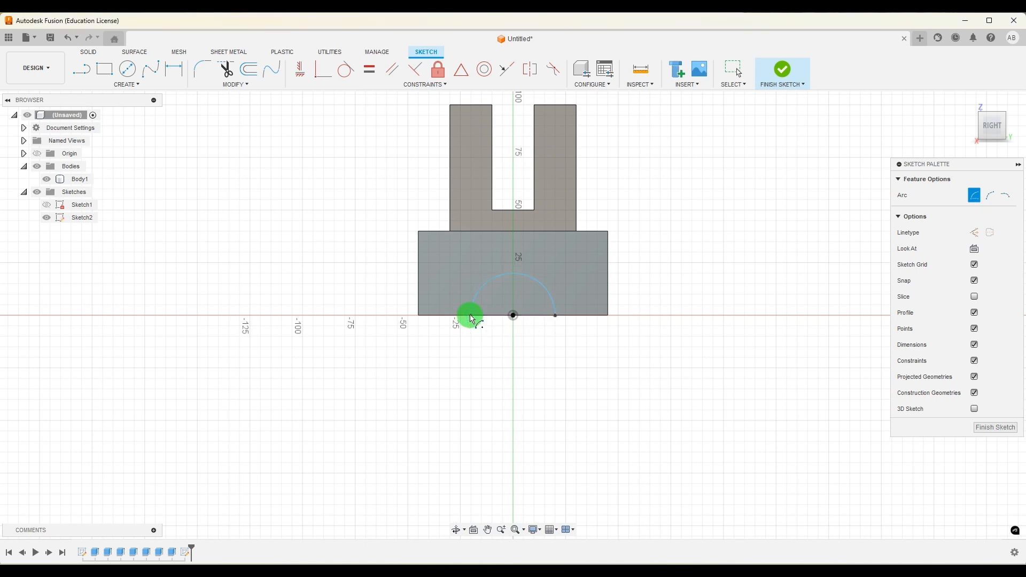
Step: Set the arc's radius to 25 mm and finish the sketch
left_click(173, 69)
scroll(565, 297, "up", 2)
left_click(580, 260)
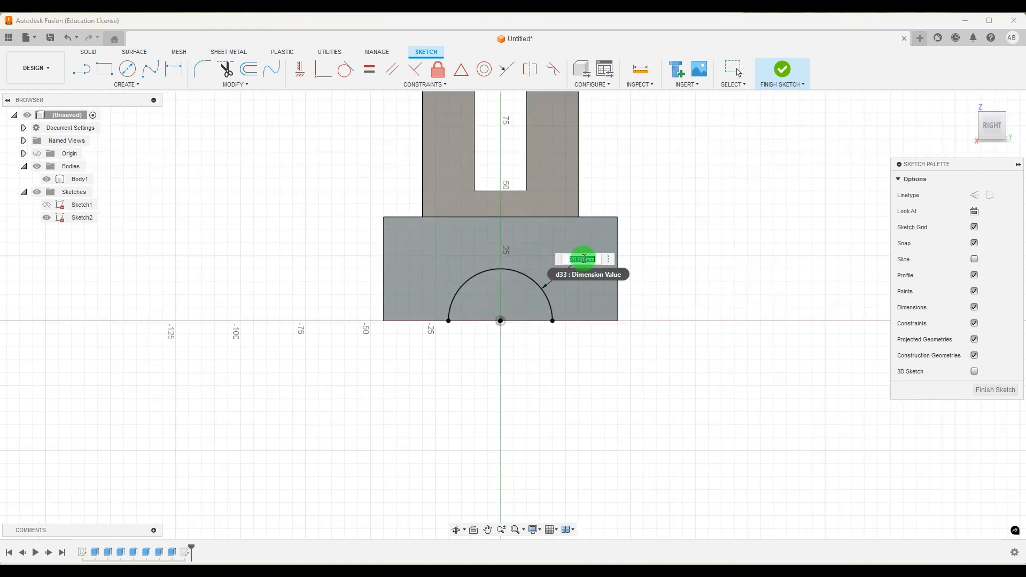
type("25")
key("Return")
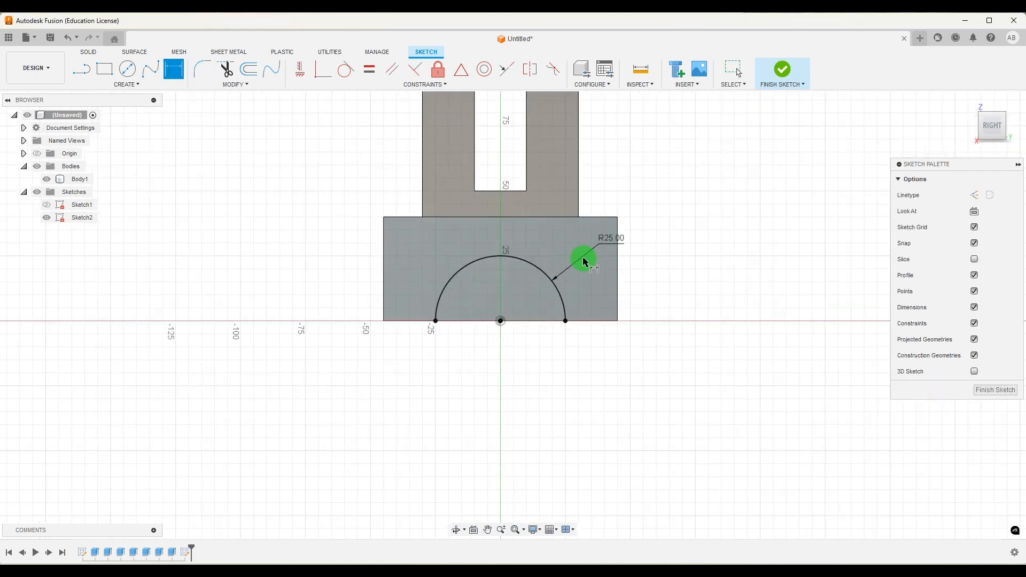
left_click(995, 389)
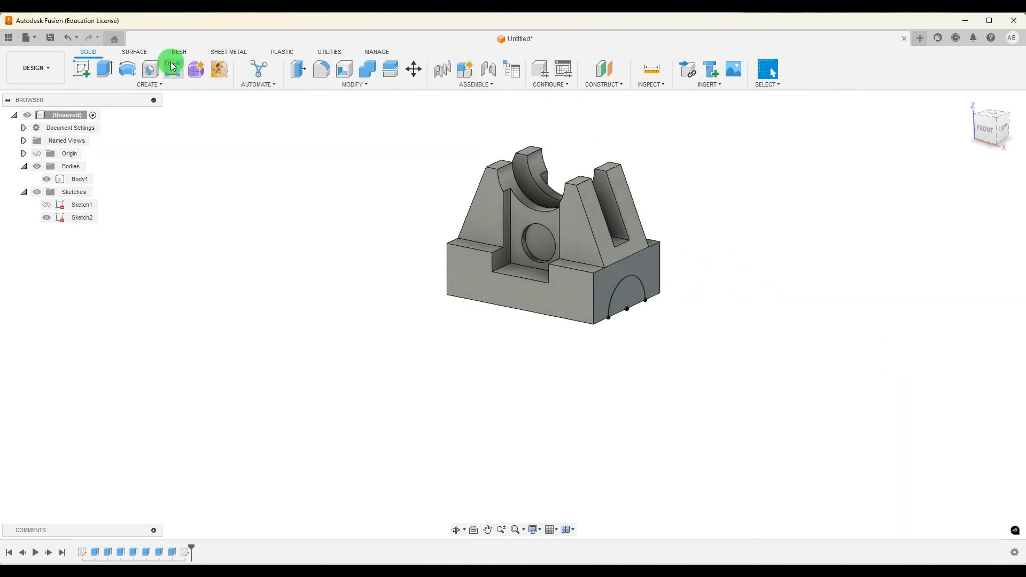
Step: Extrude the semicircular profile as a cut through the whole base with the extent set to All
left_click(106, 69)
left_click(628, 299)
left_click_drag(638, 300, 395, 246)
left_click(971, 245)
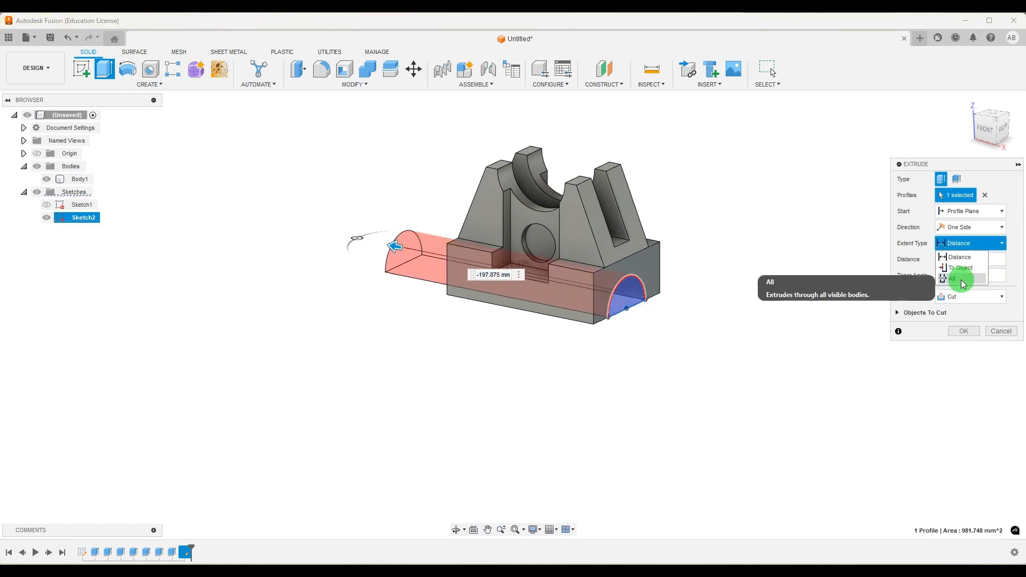
left_click(961, 279)
left_click(964, 331)
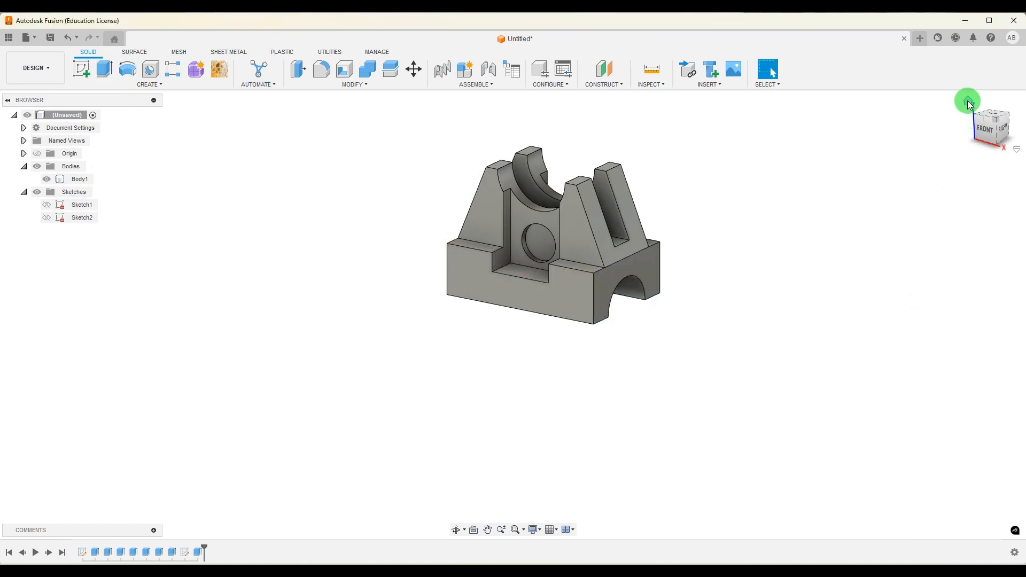
Step: Return the model to its home view and compare it with the reference drawing in a smaller window beside it
left_click(968, 105)
left_click(528, 317)
left_click(722, 572)
left_click(987, 27)
scroll(412, 331, "up", 2)
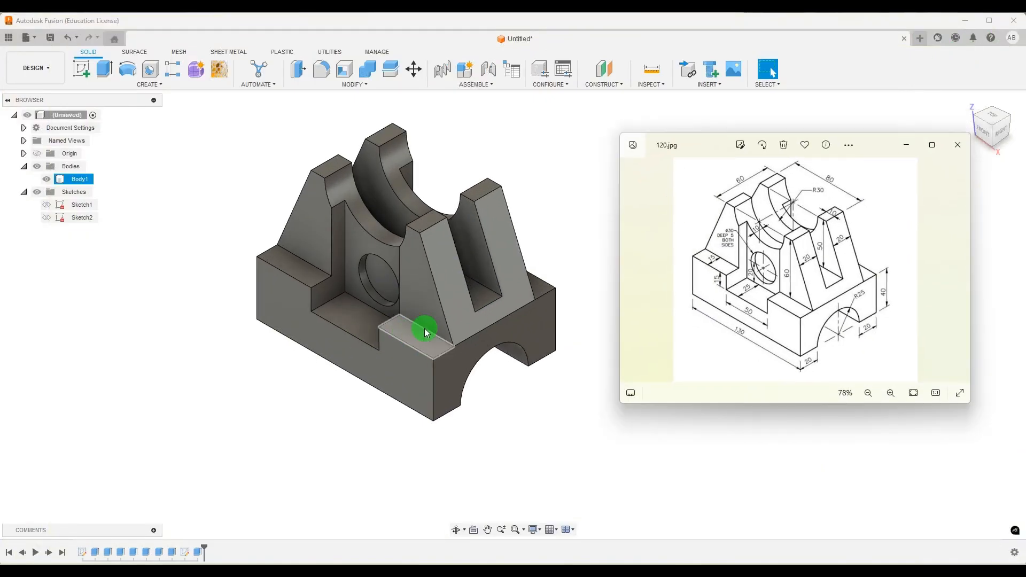